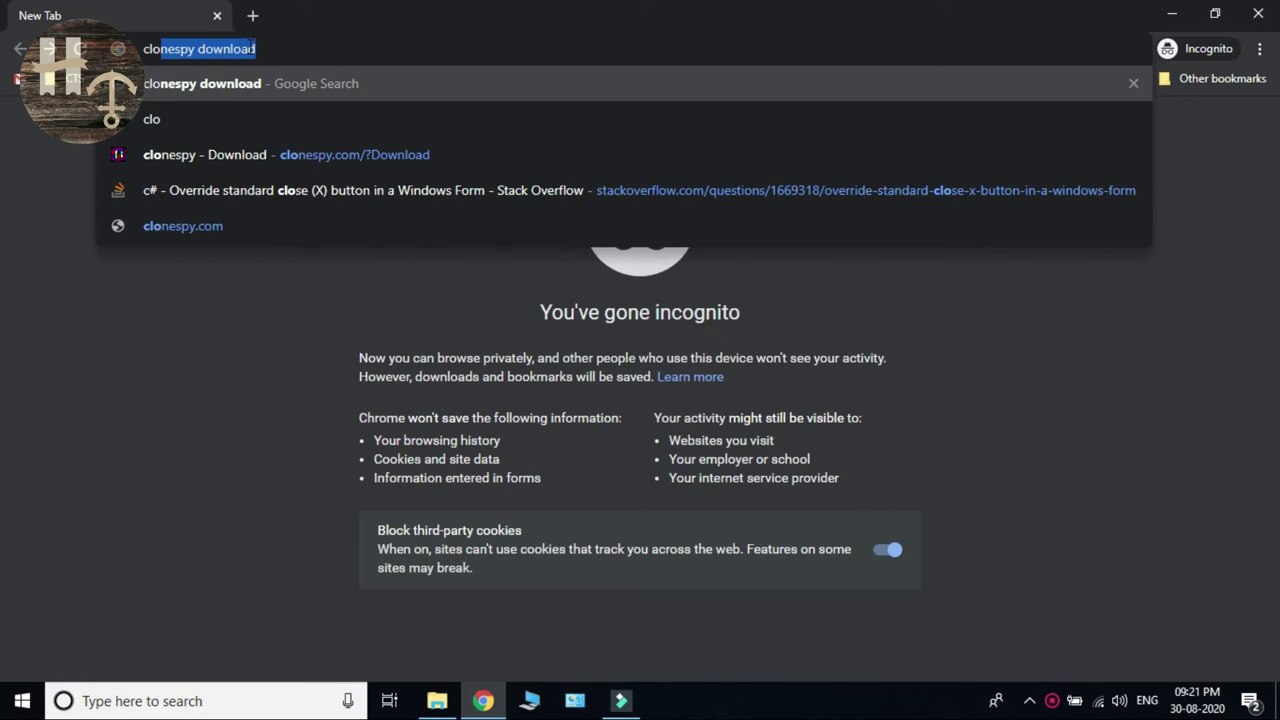
Search the web for "clonespy download" and download the CloneSpy V3.43 installer from clonespy.com
key("Return")
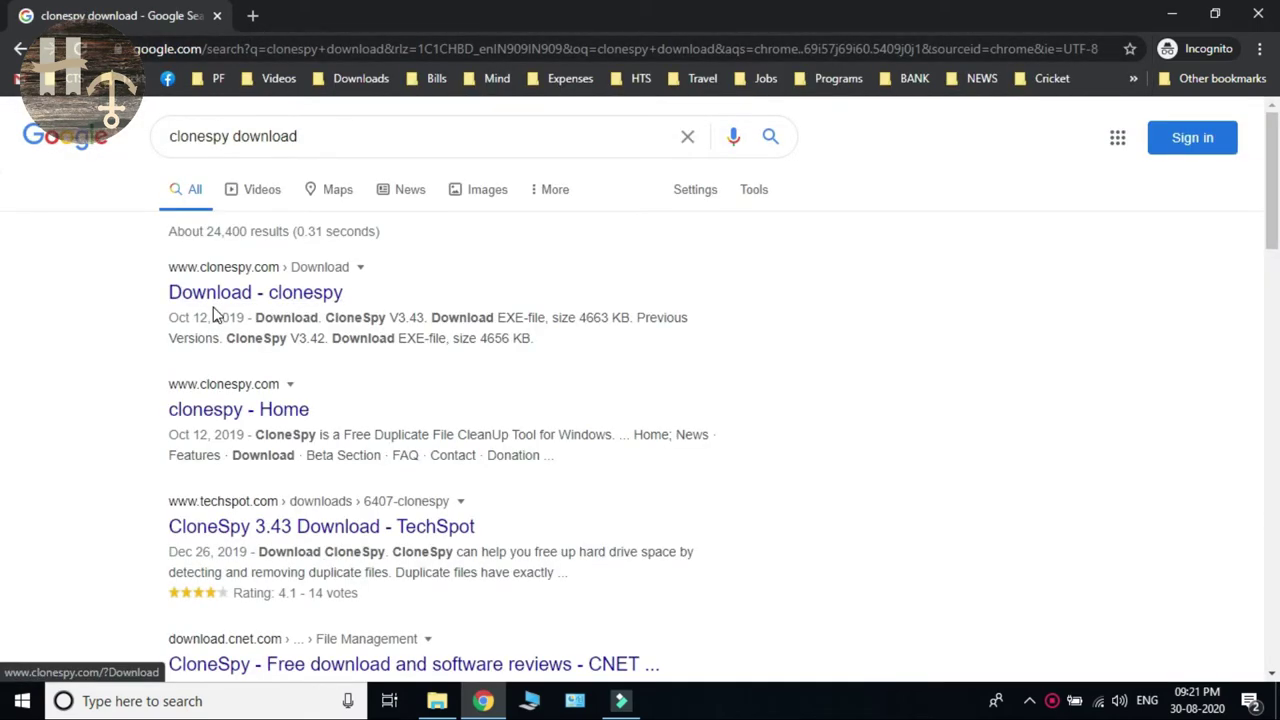
left_click(285, 298, "ctrl+shift")
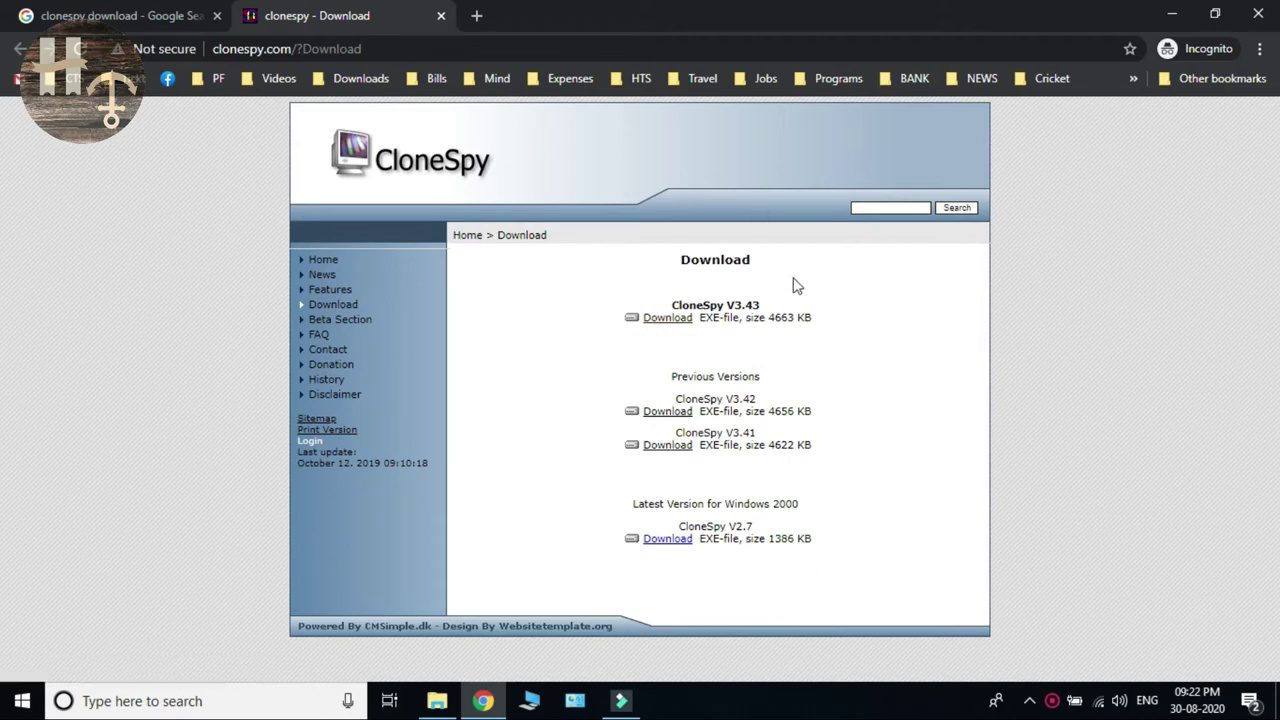
left_click(672, 318)
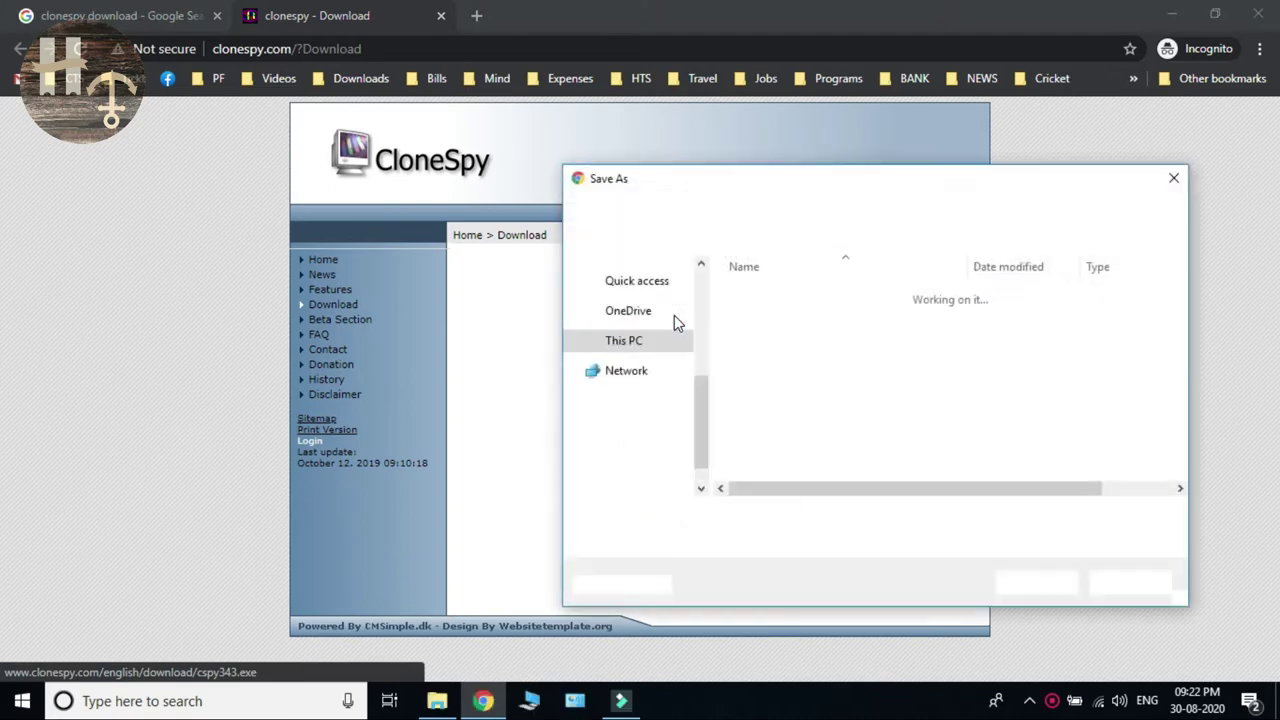
left_click(1010, 578)
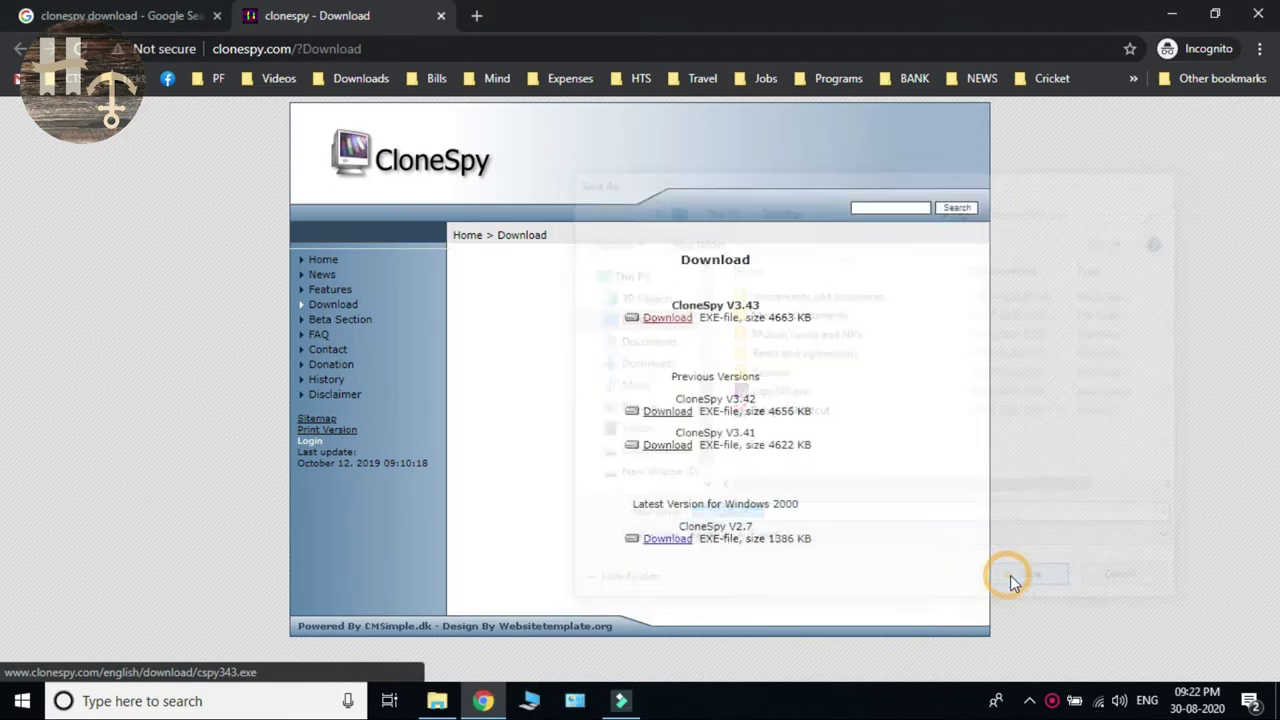
Launch the downloaded CloneSpy installer and choose the standard installation with the 64-bit version (x64)
left_click(110, 668)
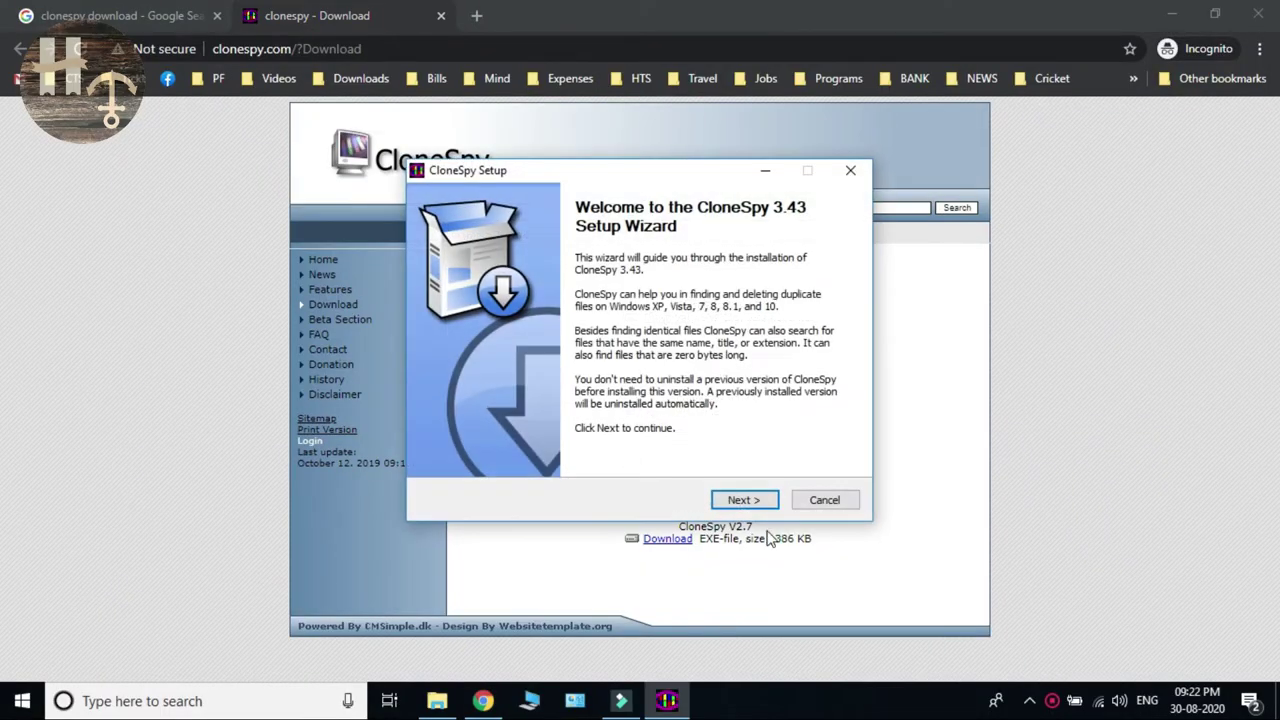
left_click(744, 506)
left_click(744, 506)
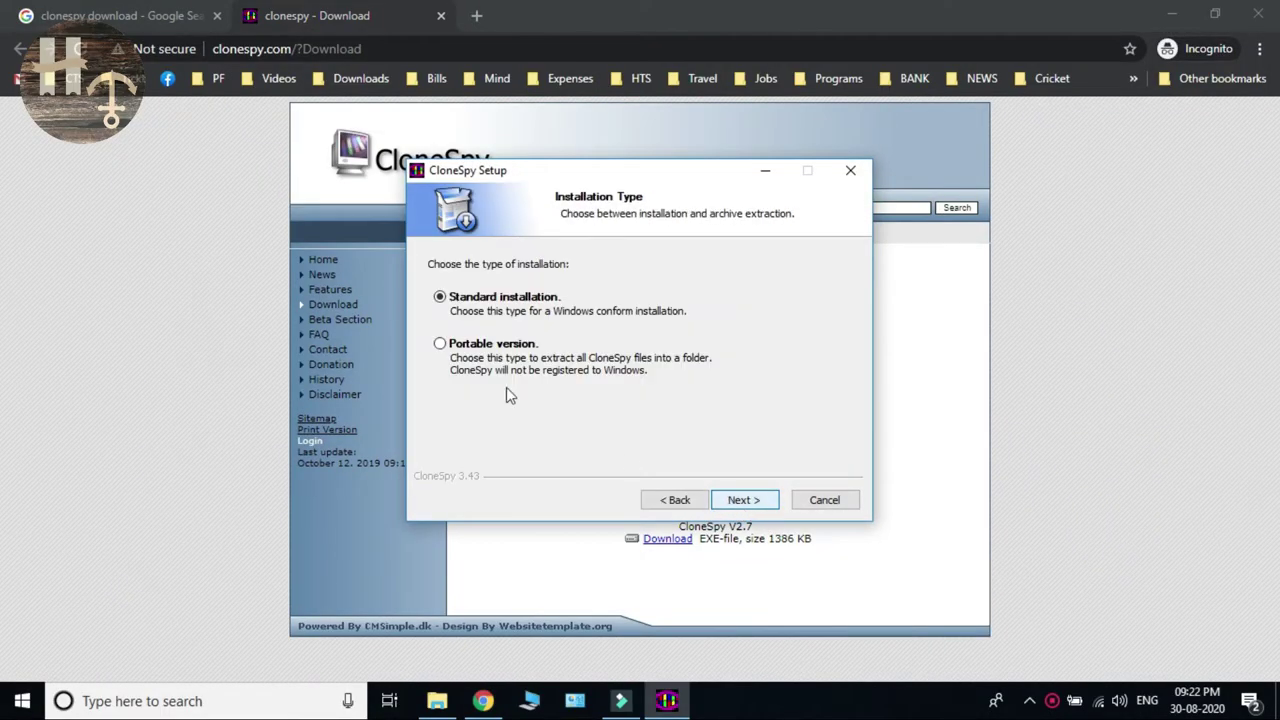
left_click(746, 506)
left_click(466, 334)
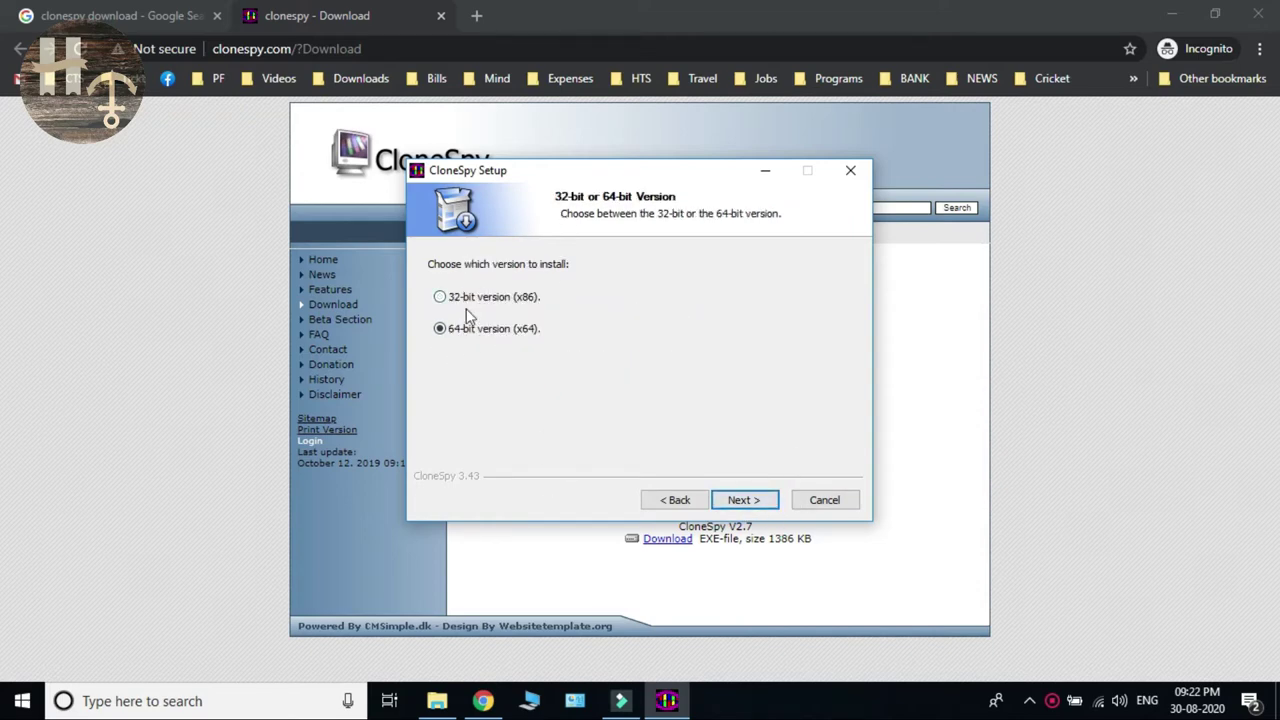
left_click(756, 500)
left_click(756, 501)
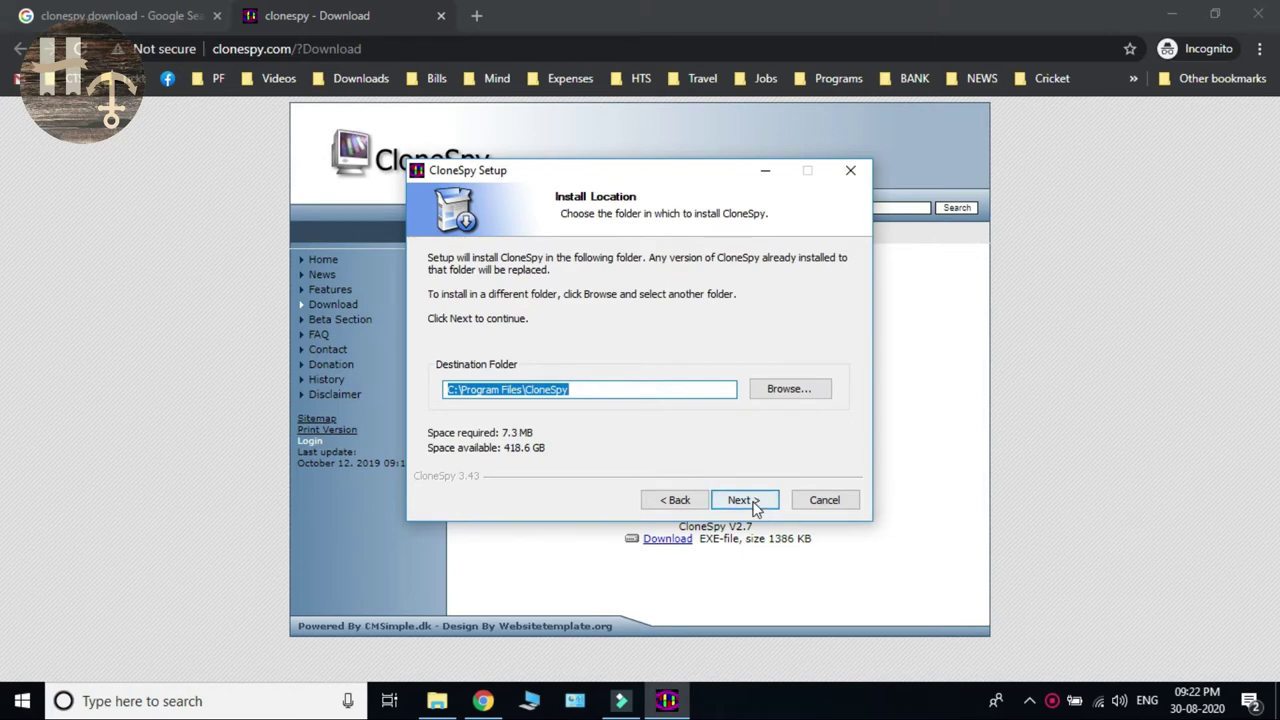
Install CloneSpy in C:\Program Files\CloneSpy and finish the setup by running the program without showing the Readme
left_click(756, 502)
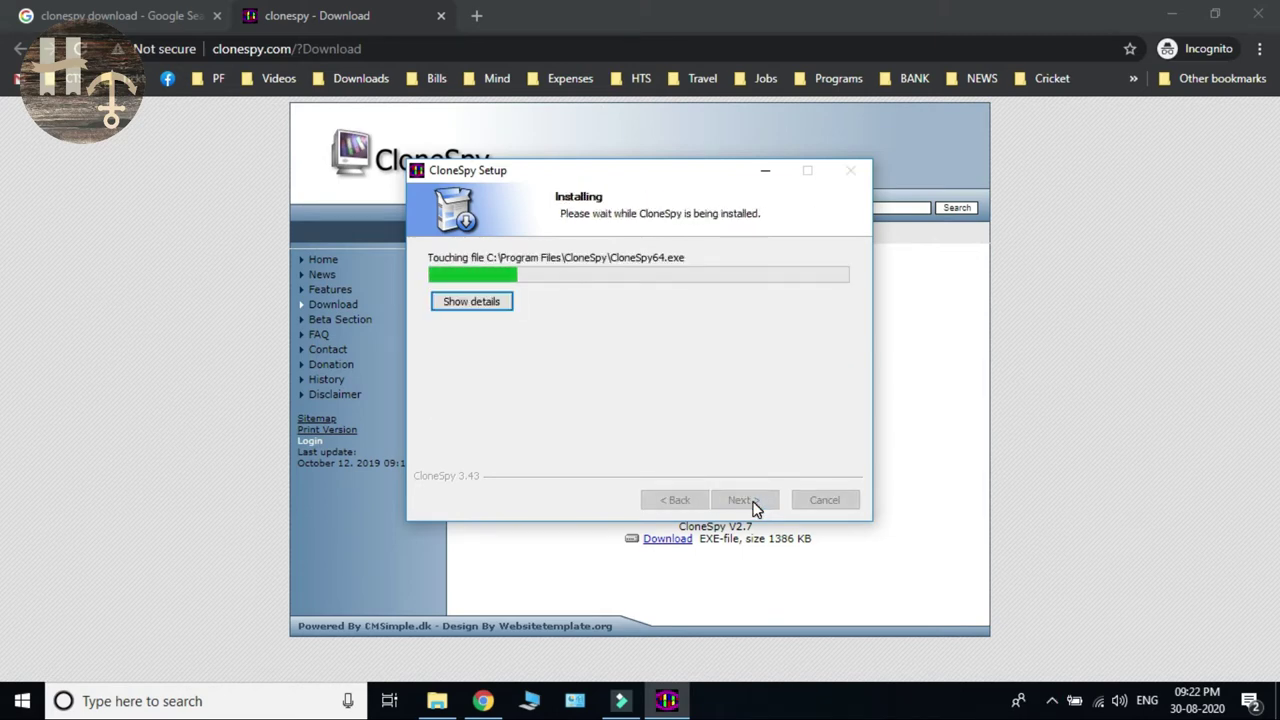
left_click(617, 362)
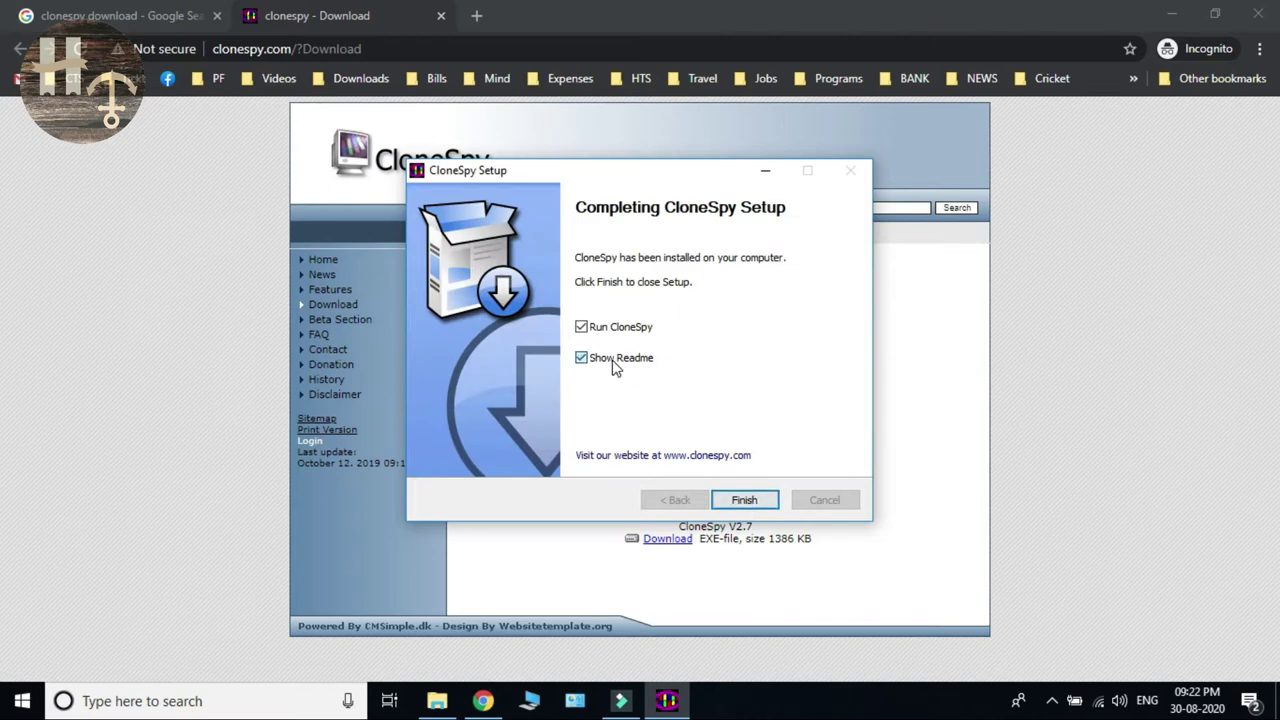
left_click(762, 502)
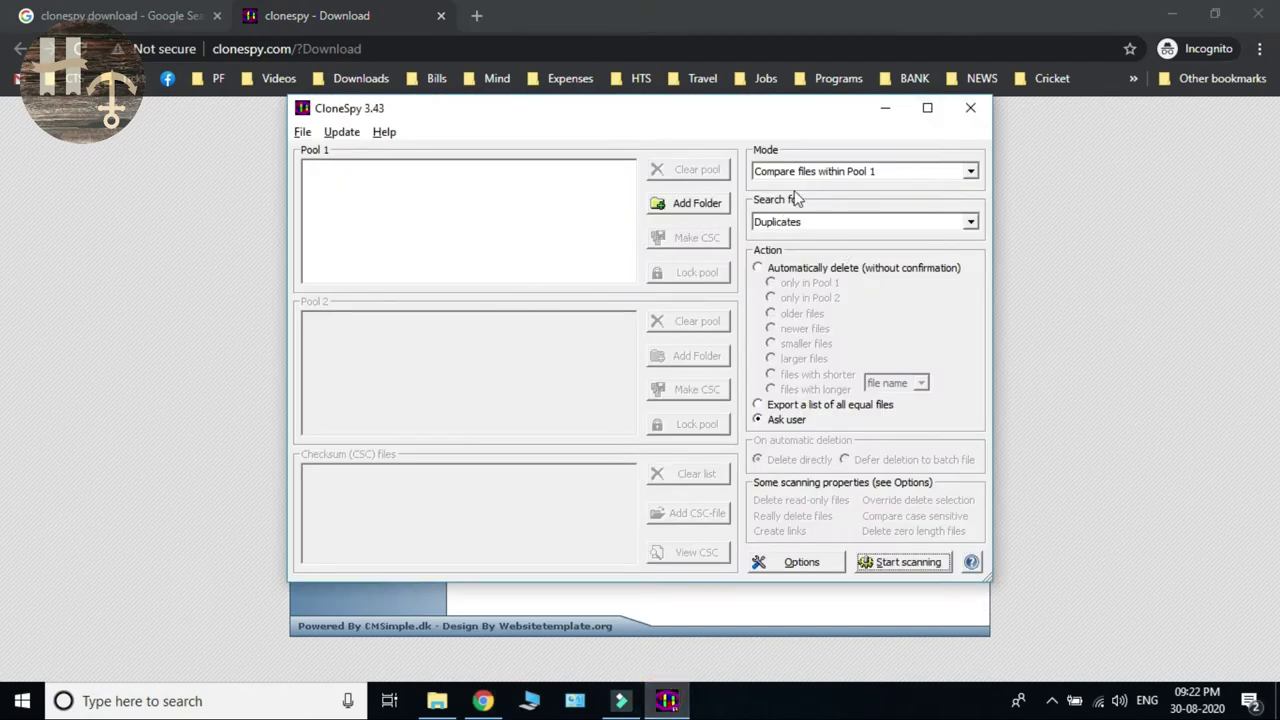
Set the mode to Compare Pool 1 to Pool 2, keeping Duplicates as the search type
left_click(803, 175)
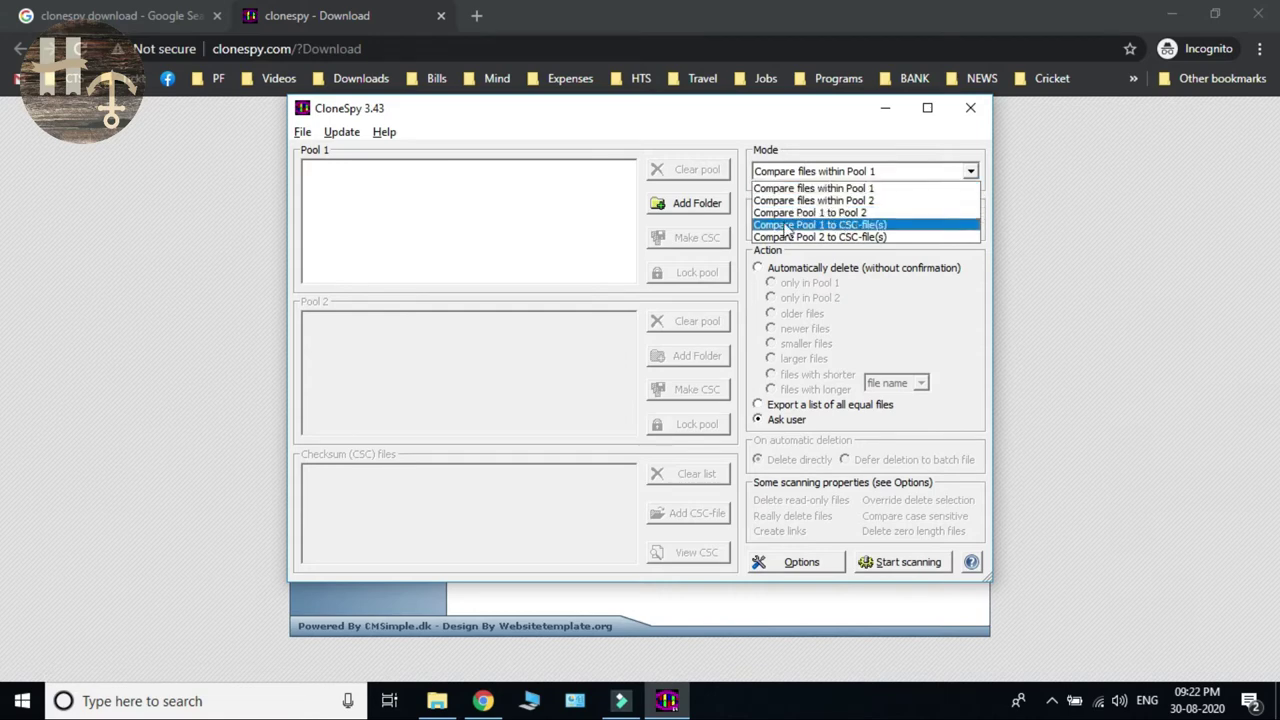
left_click(858, 213)
left_click(786, 224)
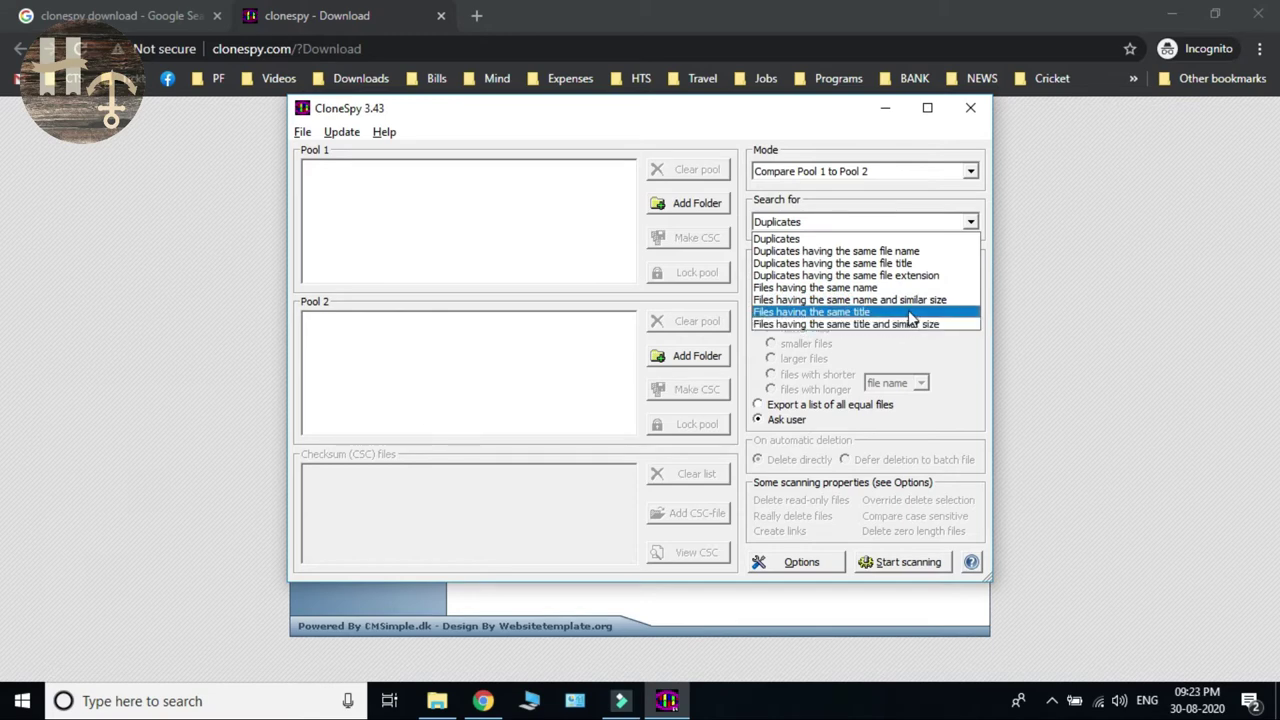
left_click(909, 341)
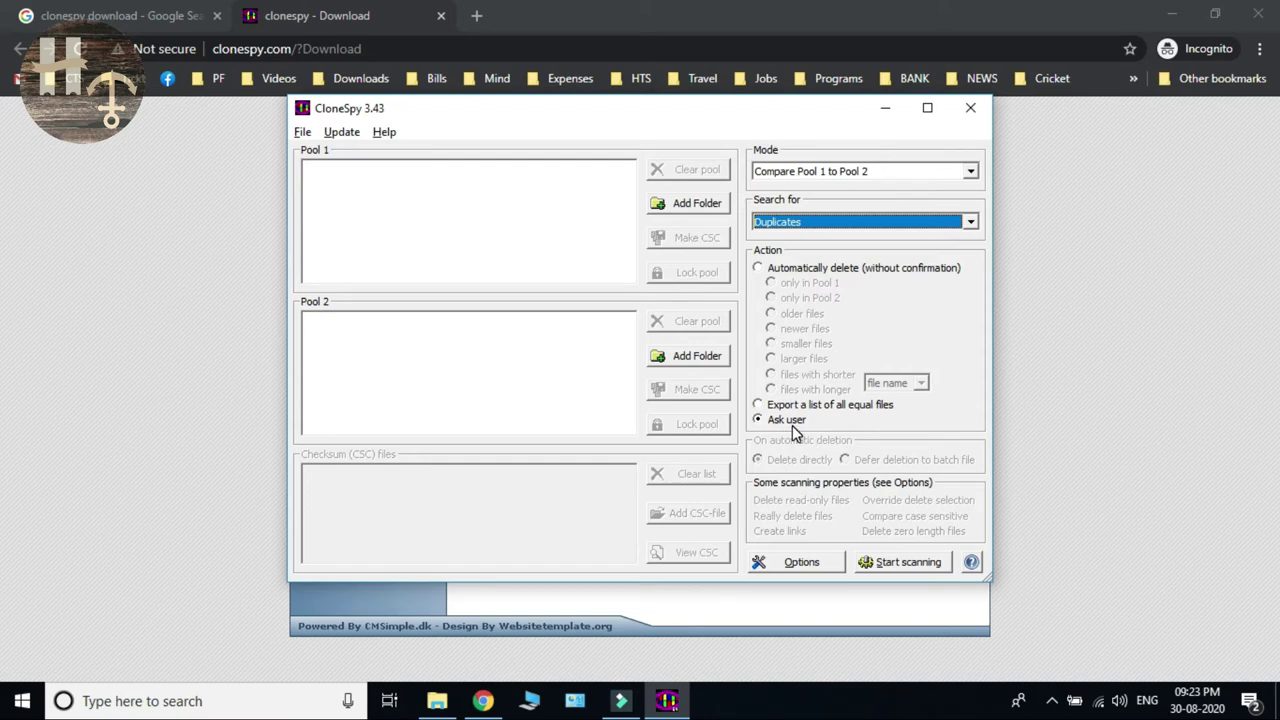
Review the file patterns excluded from scanning in the Files options
left_click(790, 565)
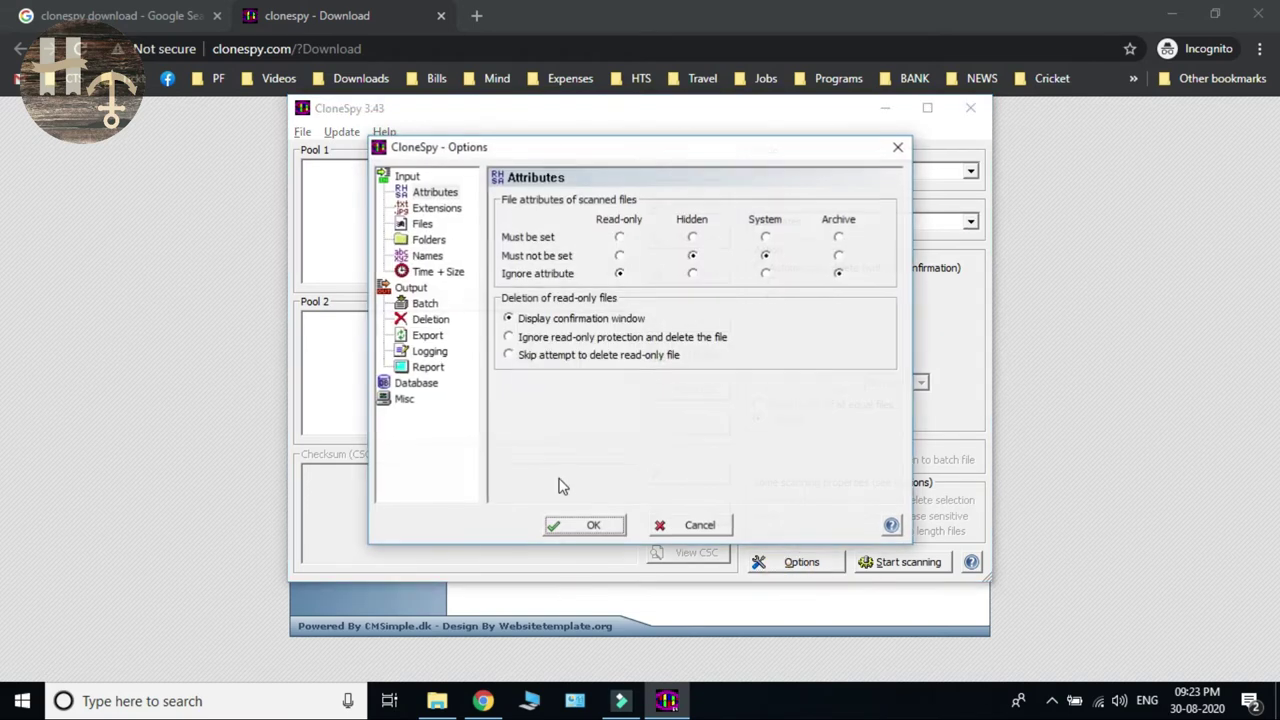
left_click(424, 226)
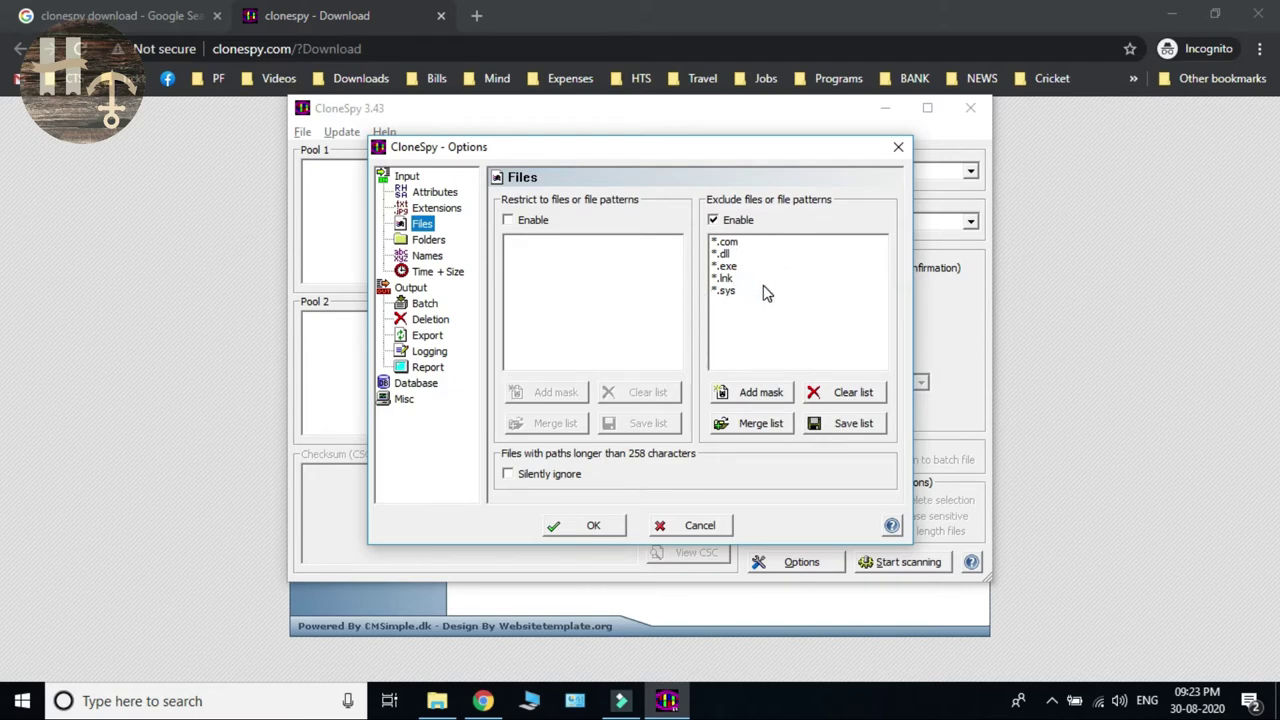
left_click(735, 267)
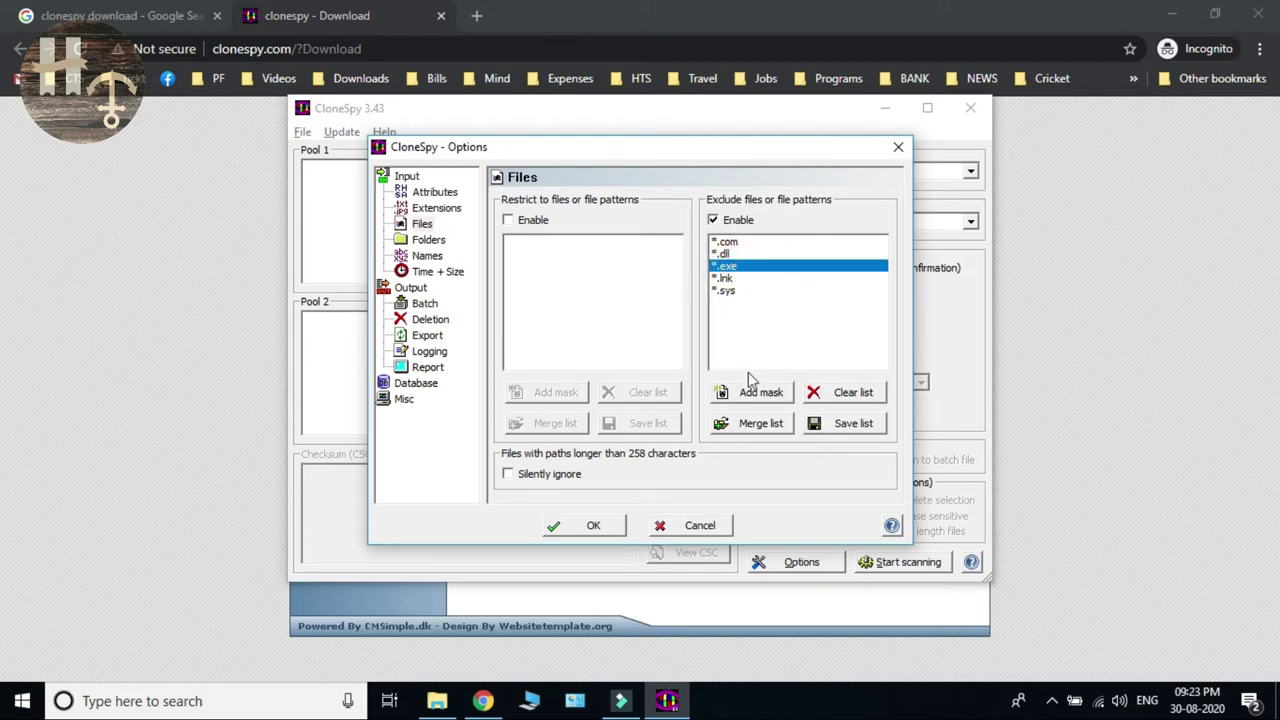
left_click(590, 525)
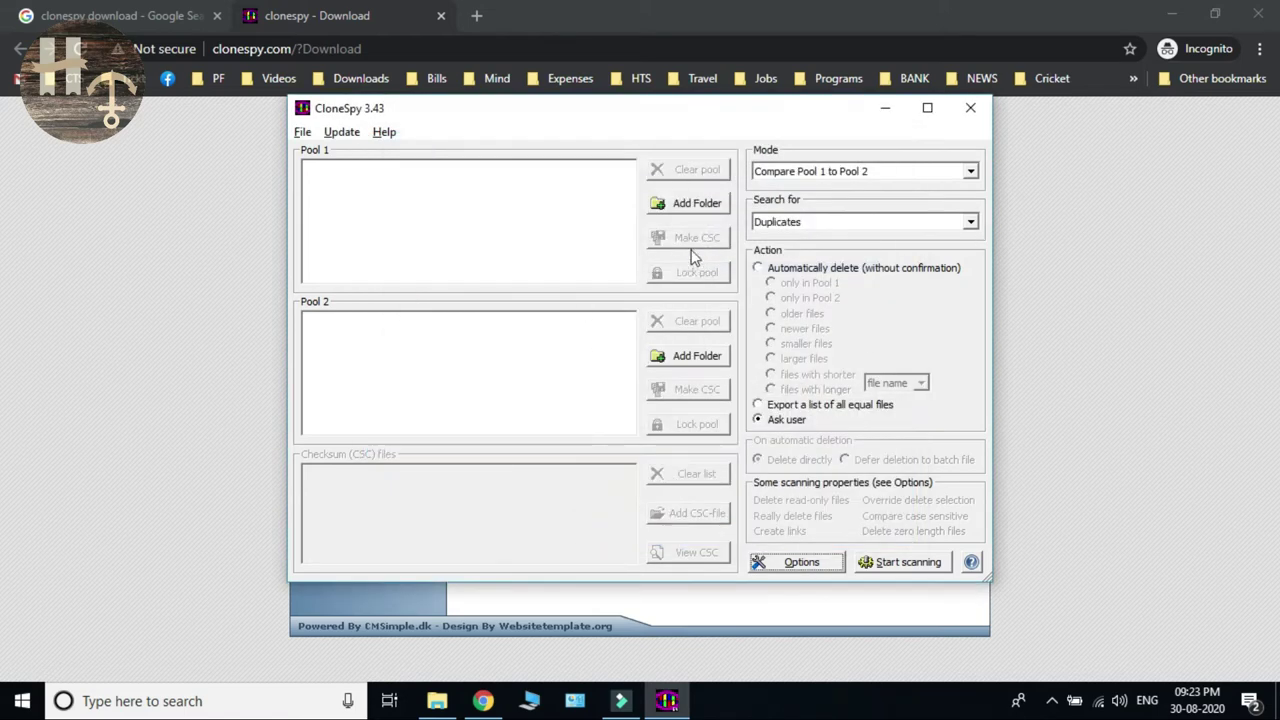
Add the folder D:\Demo for Clonespy\Original to Pool 1
left_click(689, 203)
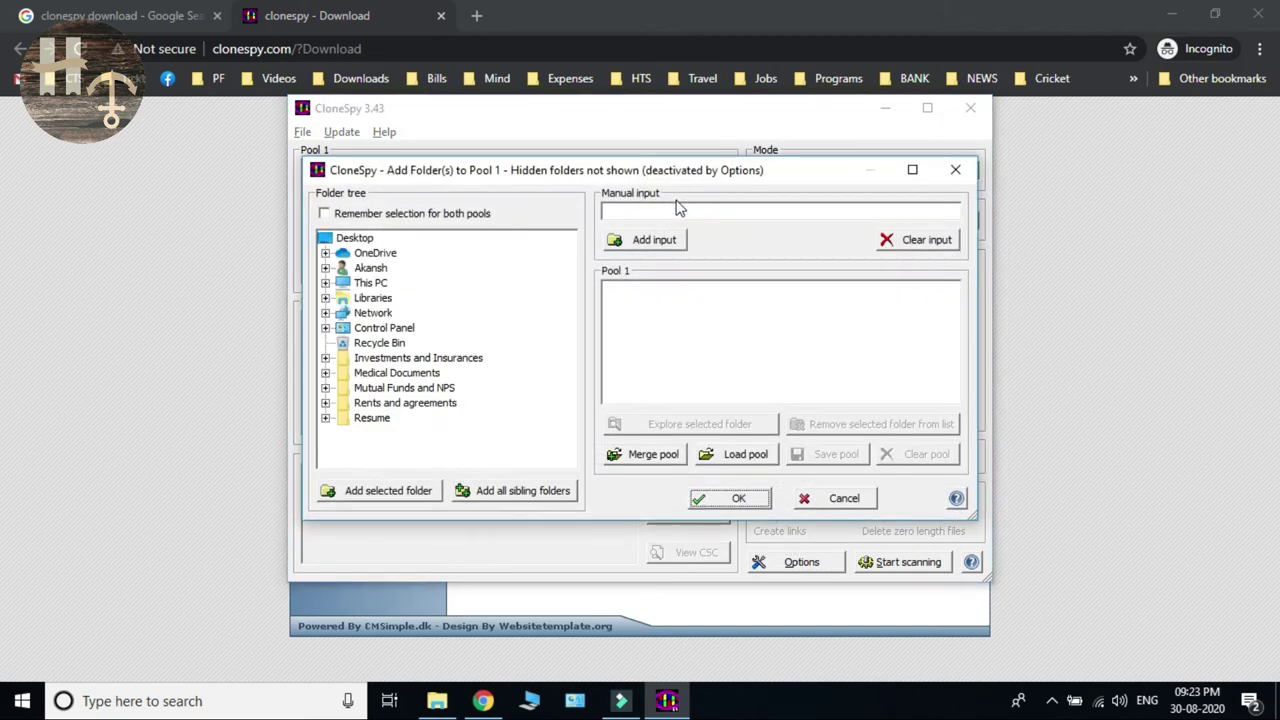
left_click(326, 284)
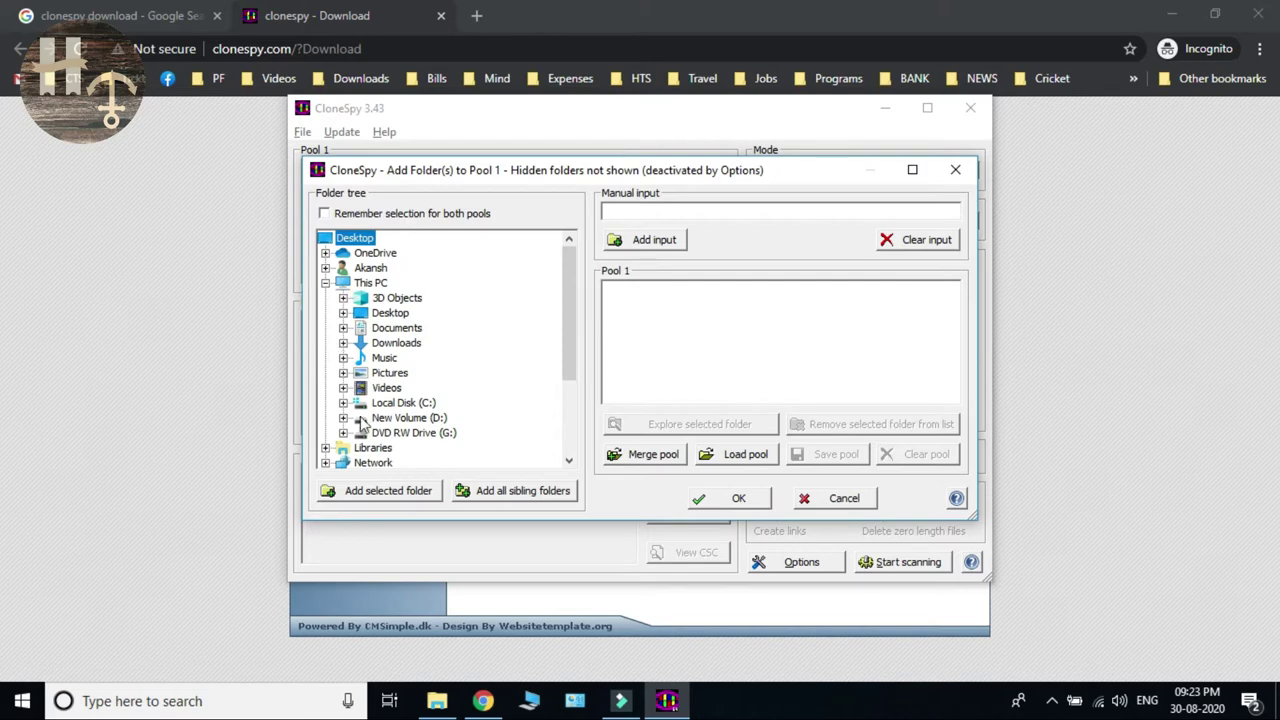
left_click(344, 418)
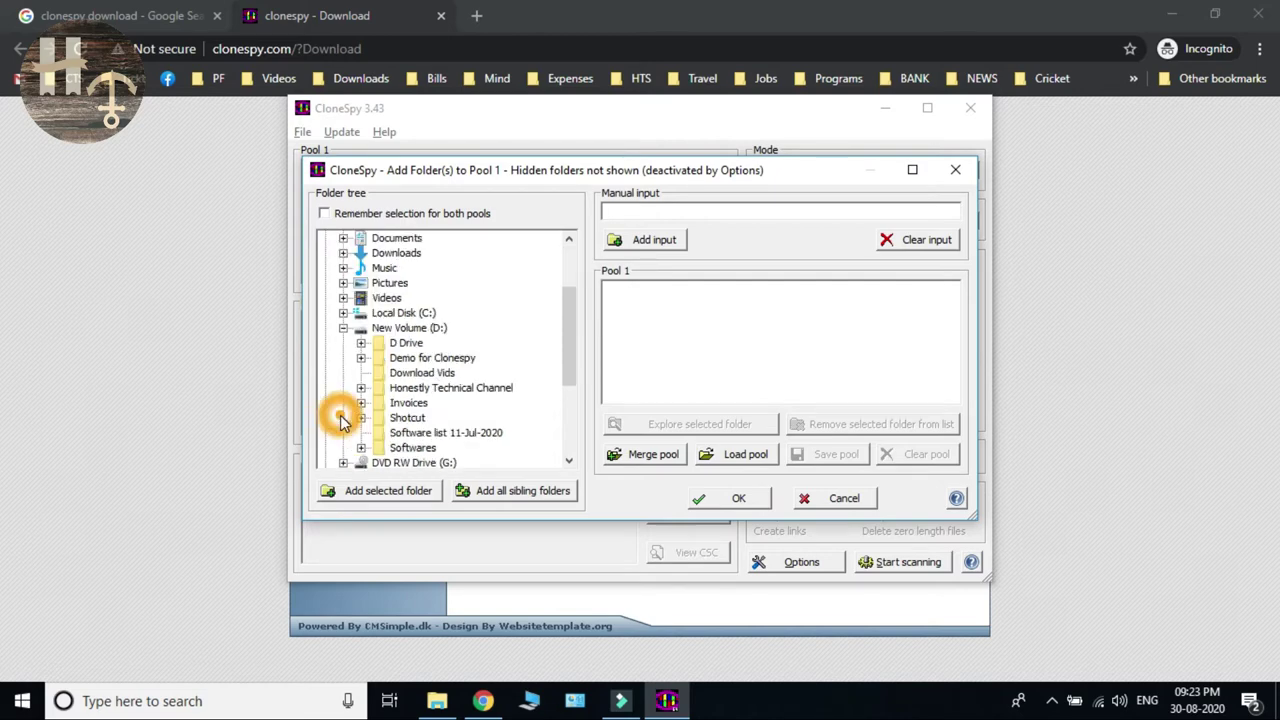
left_click(361, 358)
left_click(422, 402)
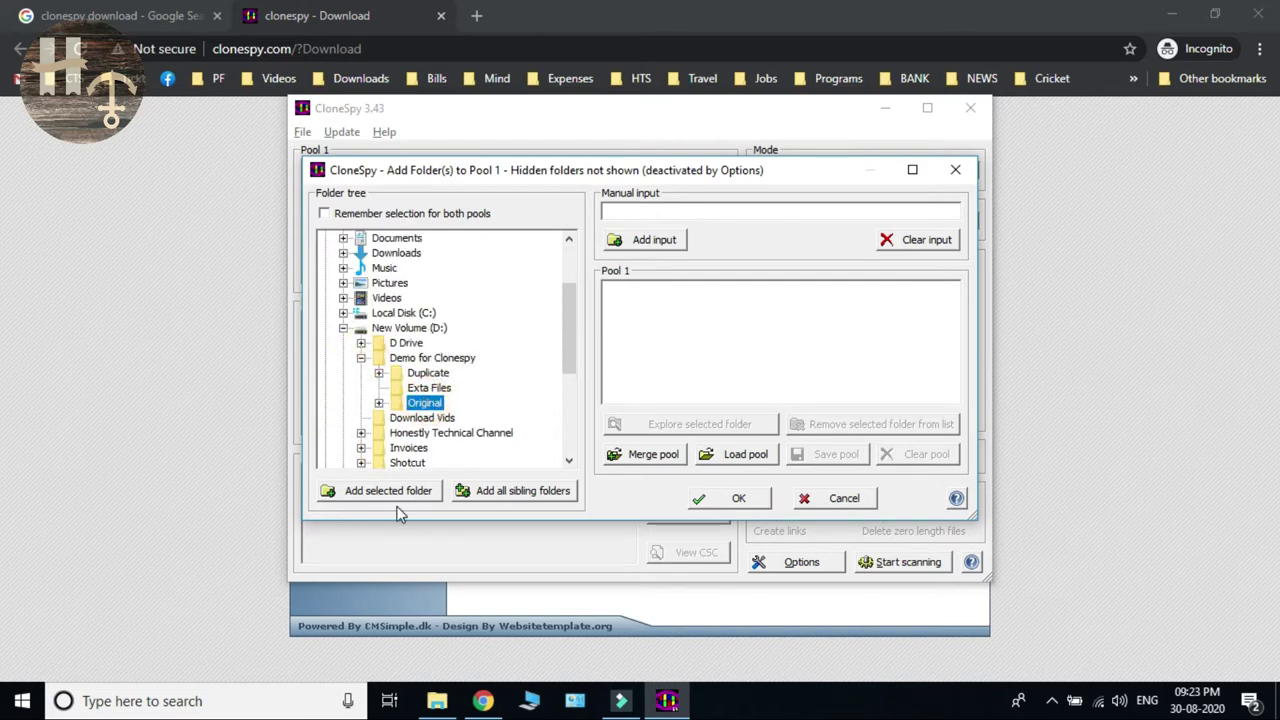
left_click(392, 492)
left_click(704, 508)
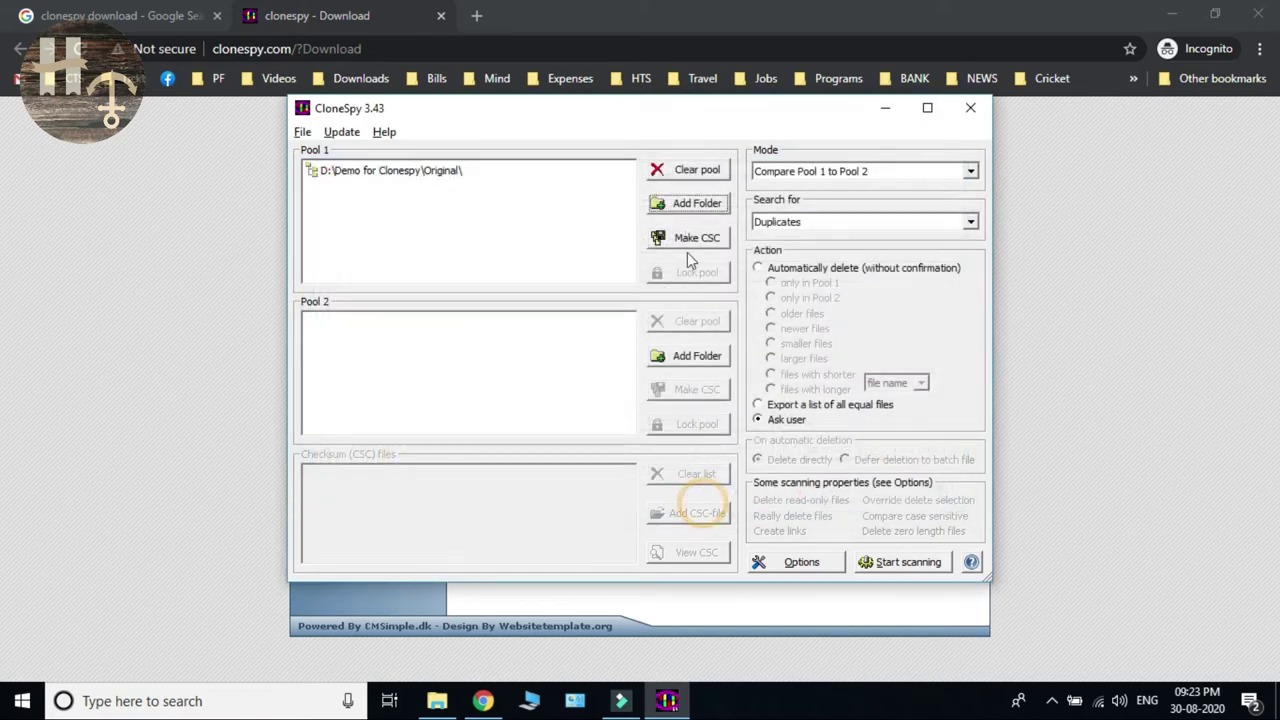
Add the folder D:\Demo for Clonespy\Duplicate to Pool 2
left_click(700, 356)
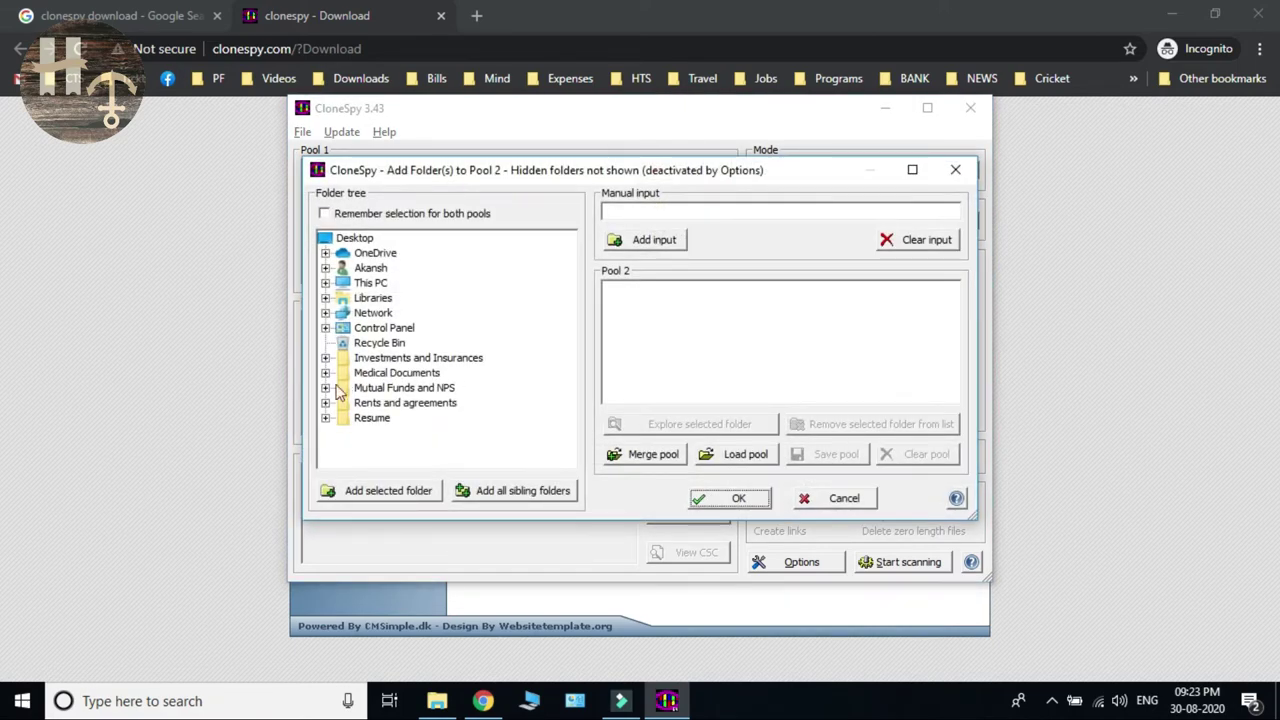
left_click(325, 283)
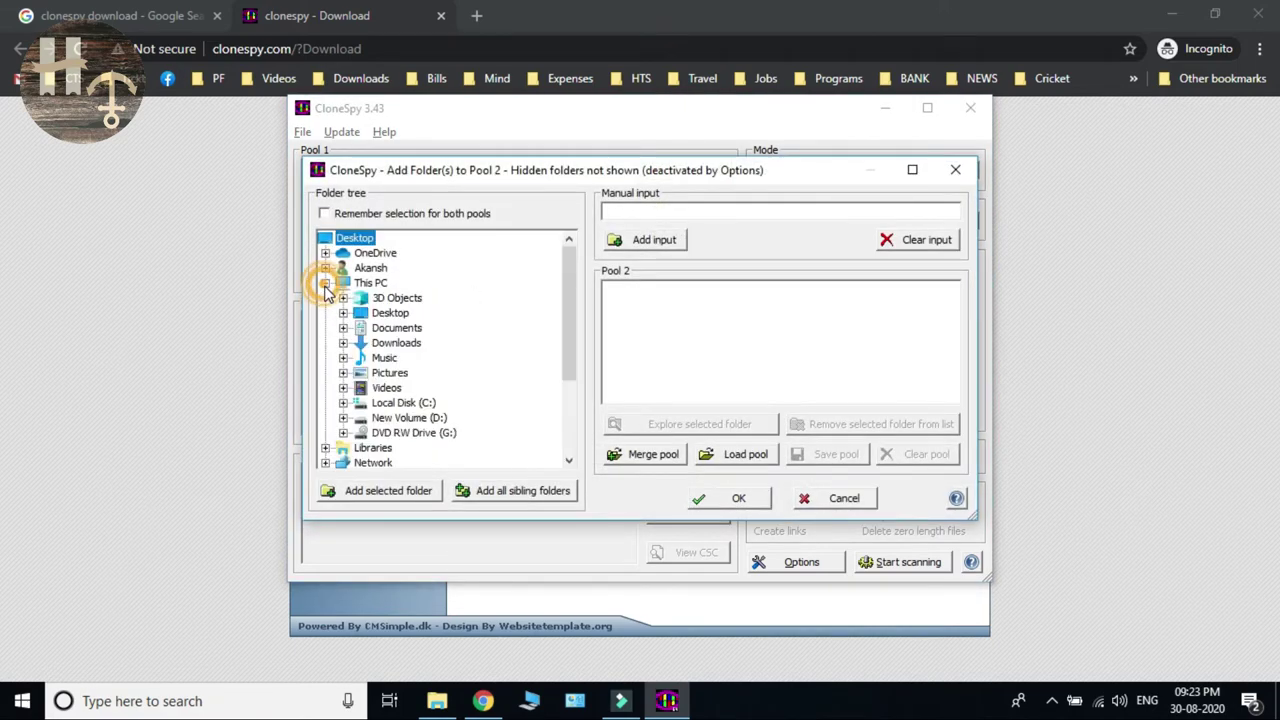
left_click(343, 418)
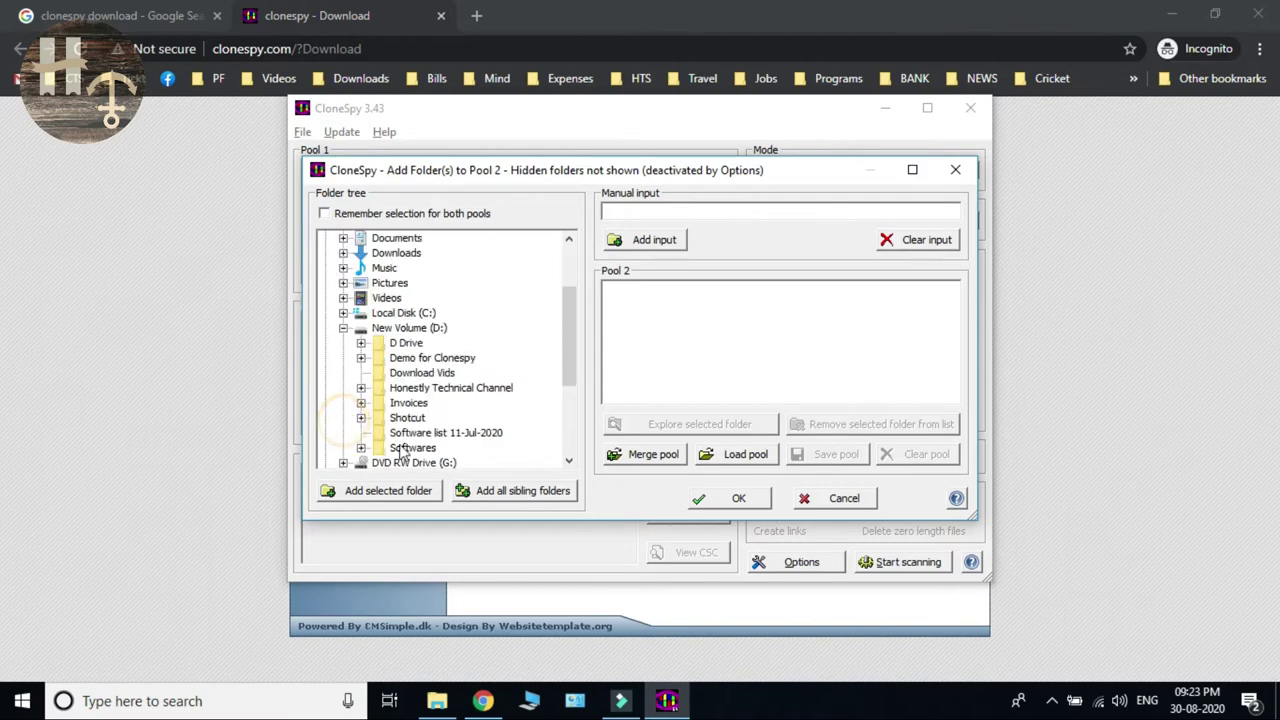
left_click(361, 358)
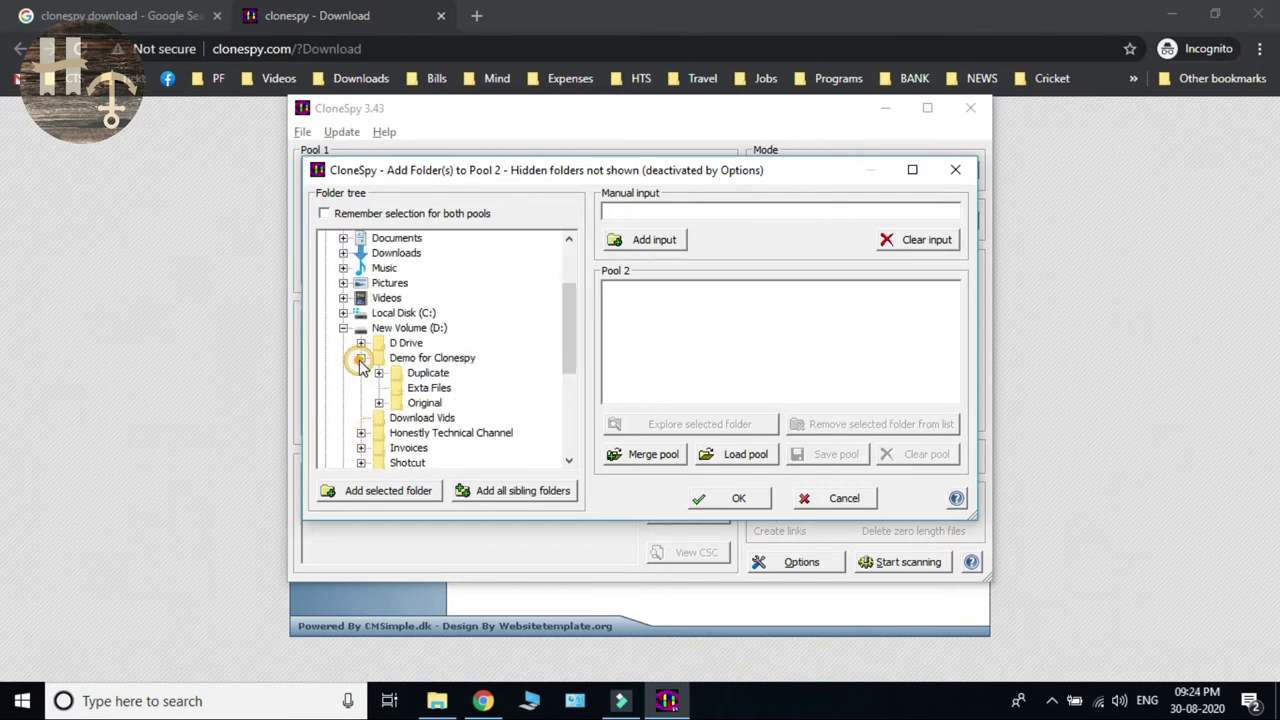
left_click(428, 373)
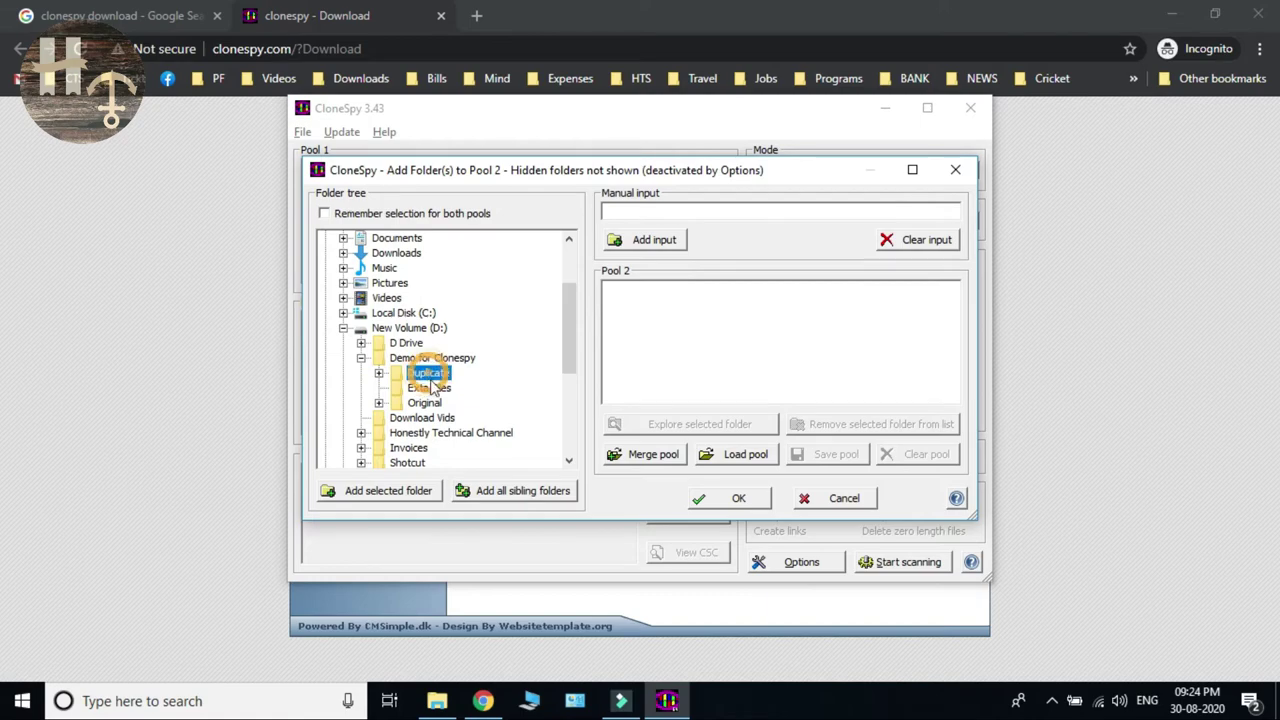
left_click(389, 491)
left_click(730, 498)
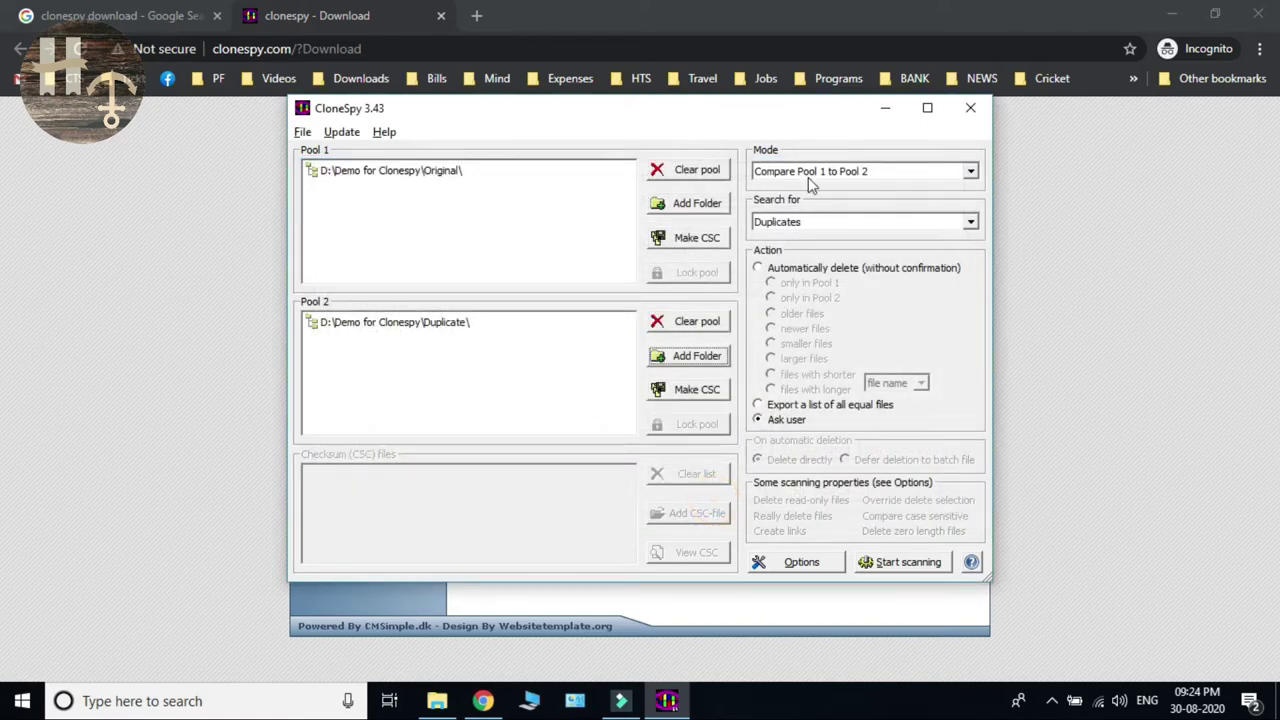
Set the action to automatically delete duplicates without confirmation only in Pool 2
left_click(758, 268)
left_click(772, 298)
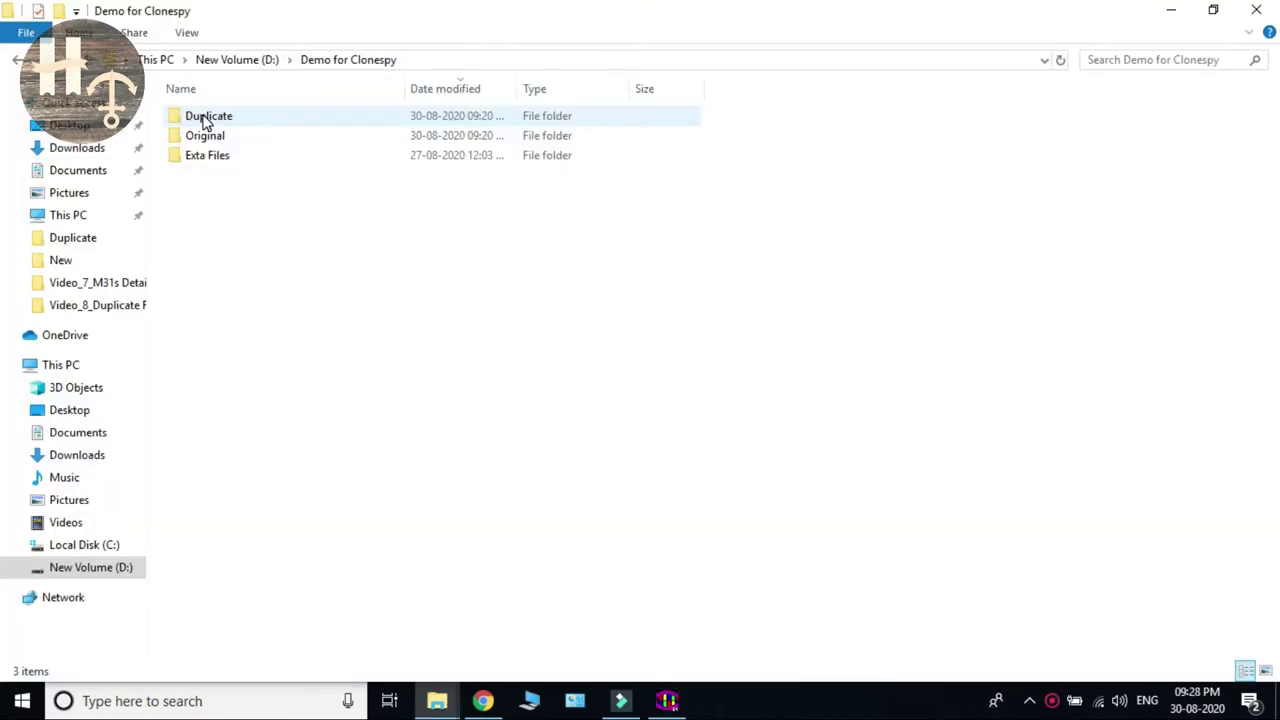
In File Explorer, compare the size and file count of the Duplicate and Original folders in Demo for Clonespy
right_click(205, 118)
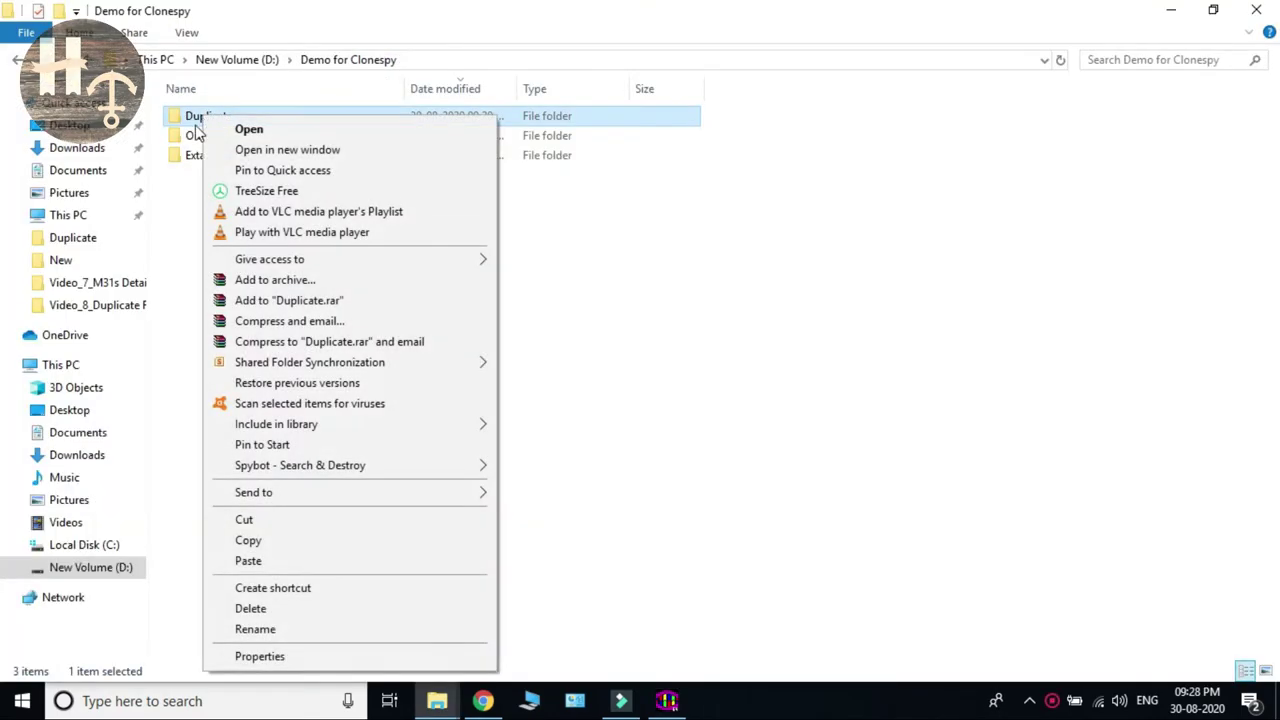
left_click(250, 655)
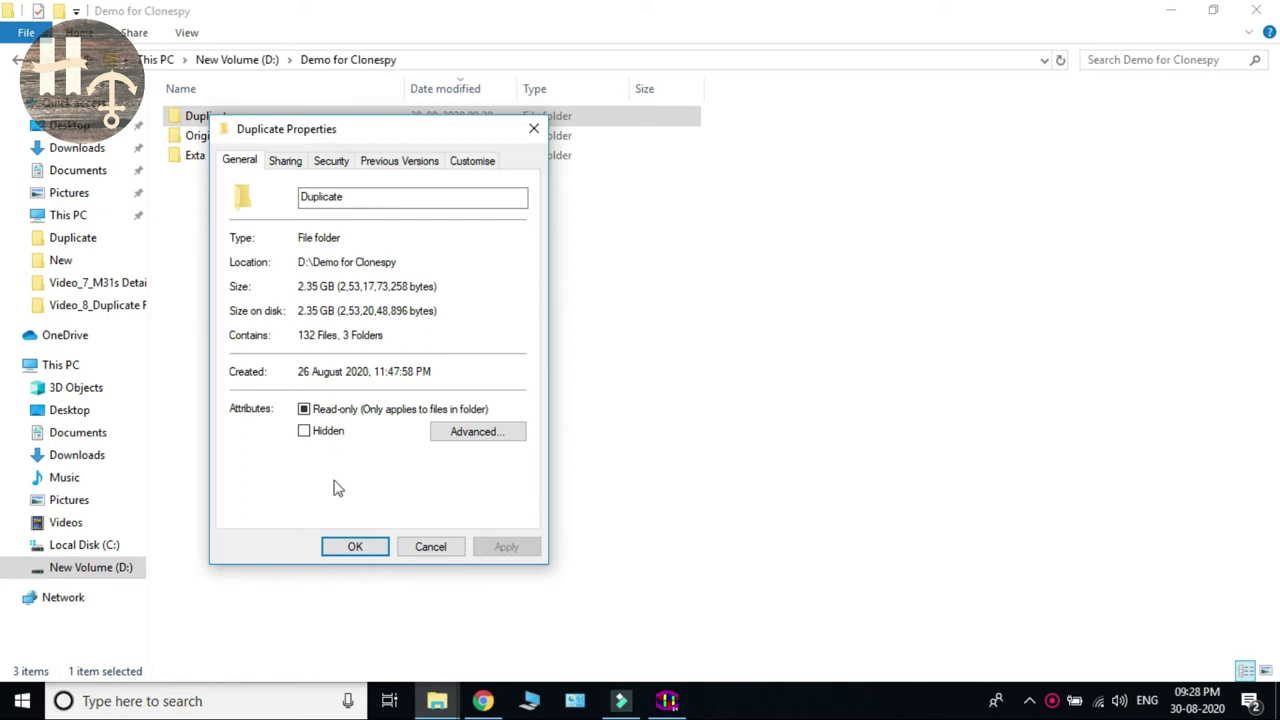
left_click(353, 546)
left_click(190, 138)
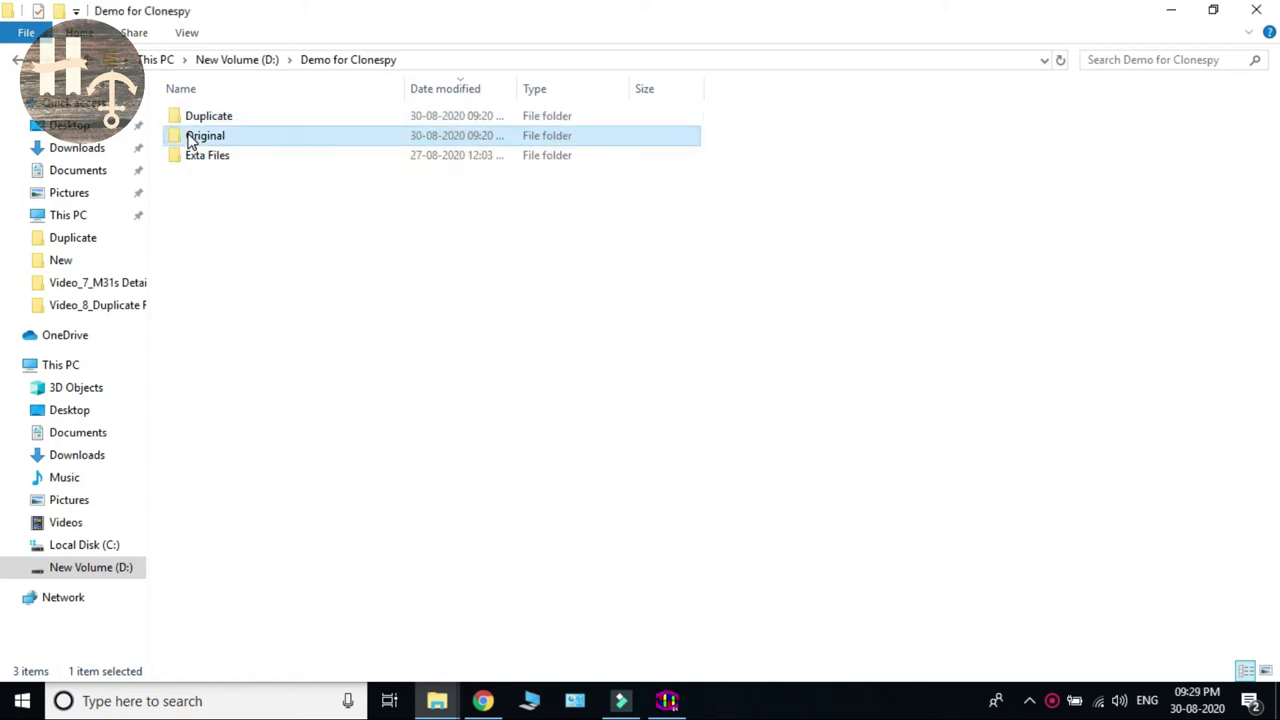
right_click(190, 140)
left_click(245, 668)
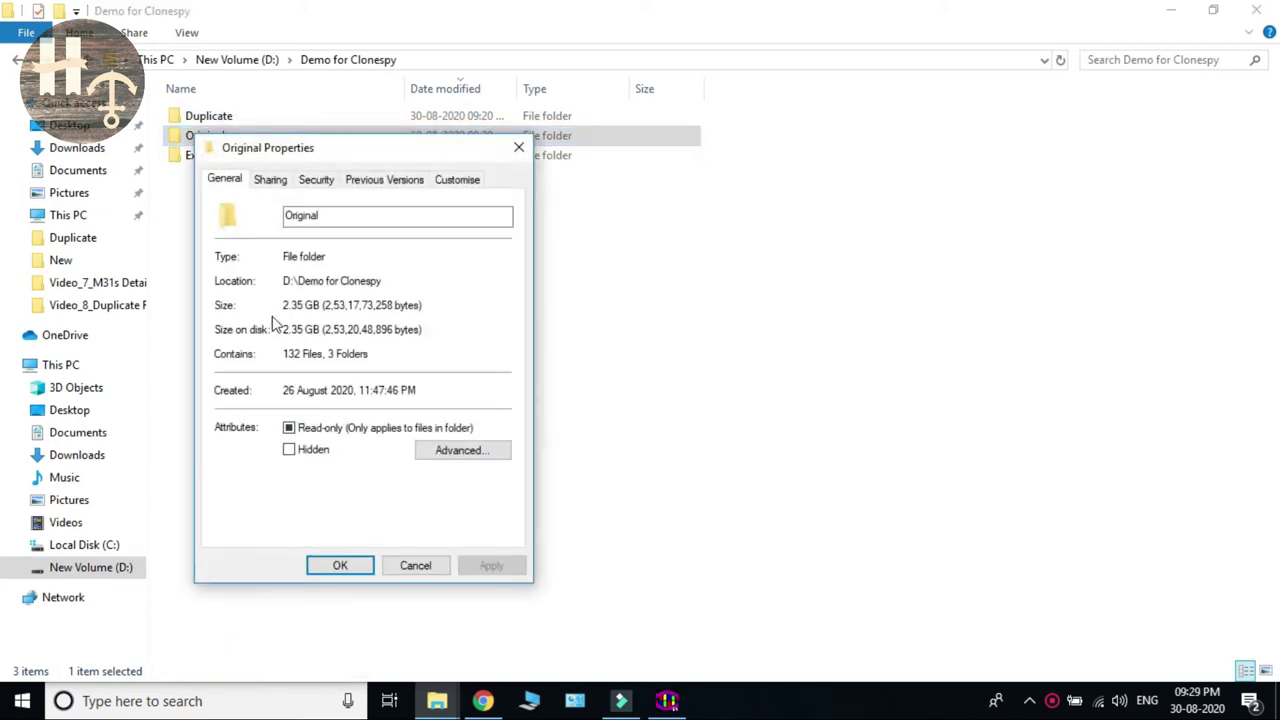
left_click(340, 566)
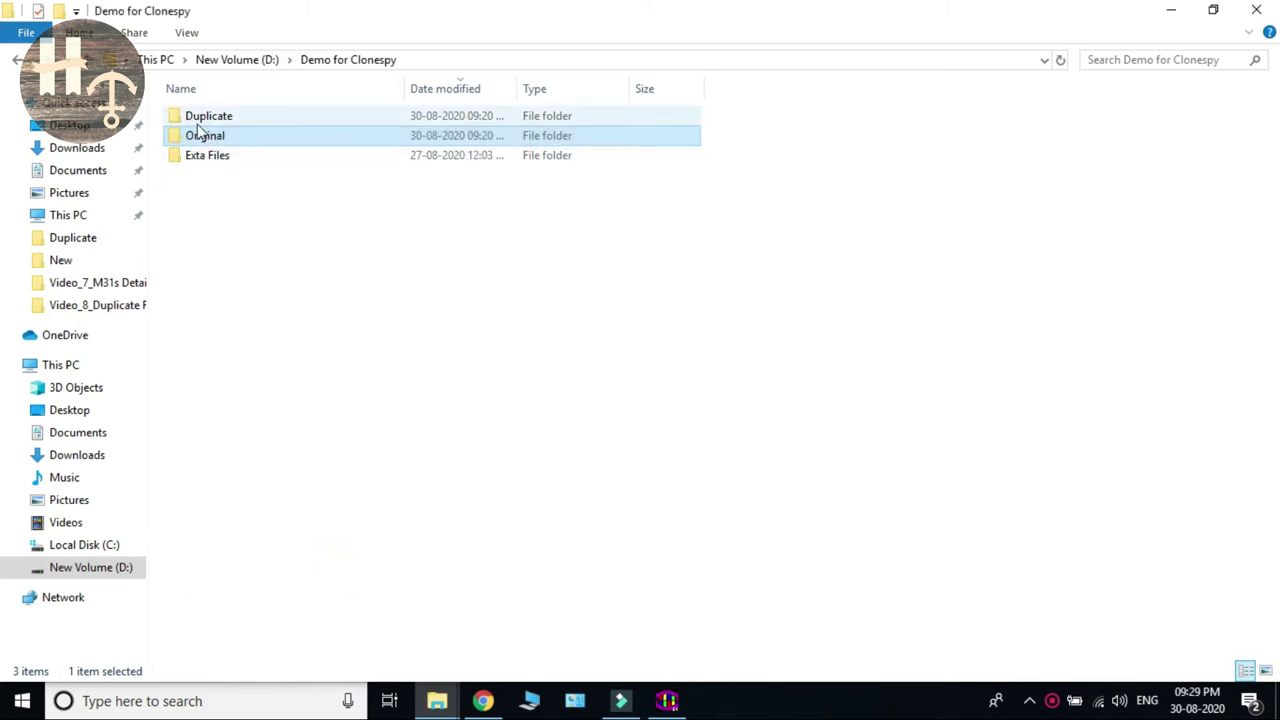
Switch to CloneSpy and start scanning for duplicates between Pool 1 and Pool 2
left_click(667, 700)
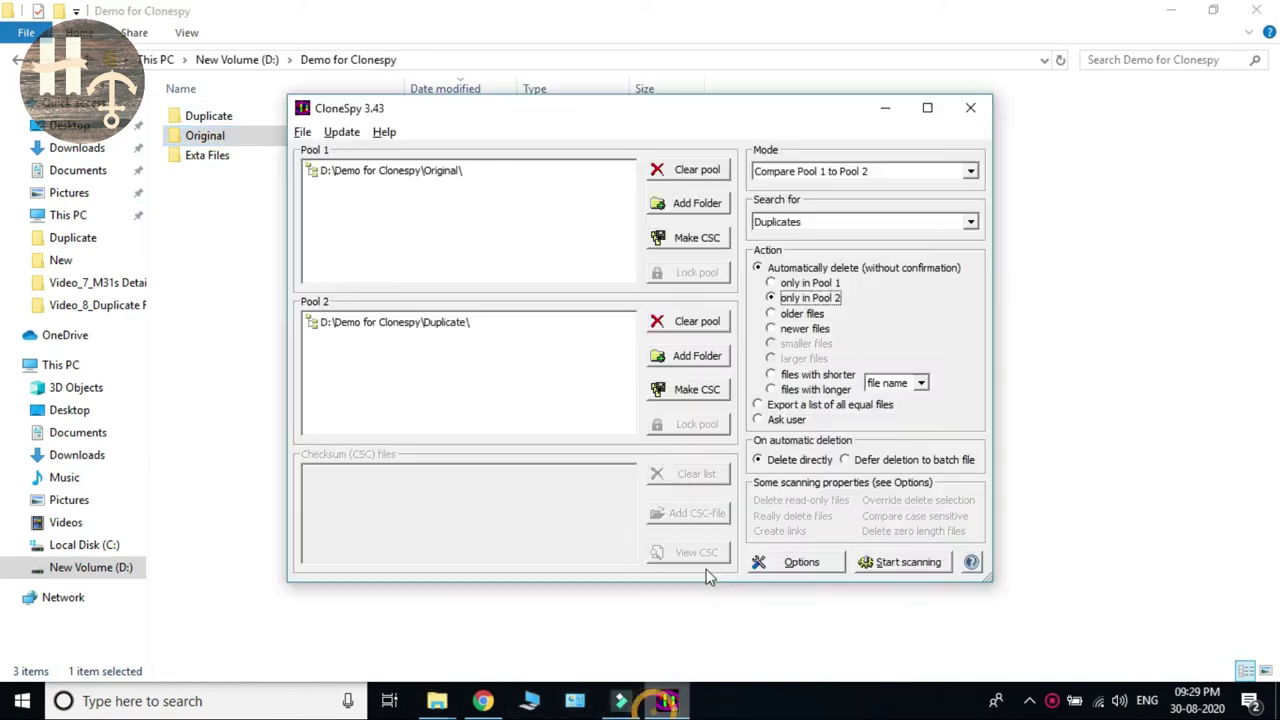
left_click(903, 566)
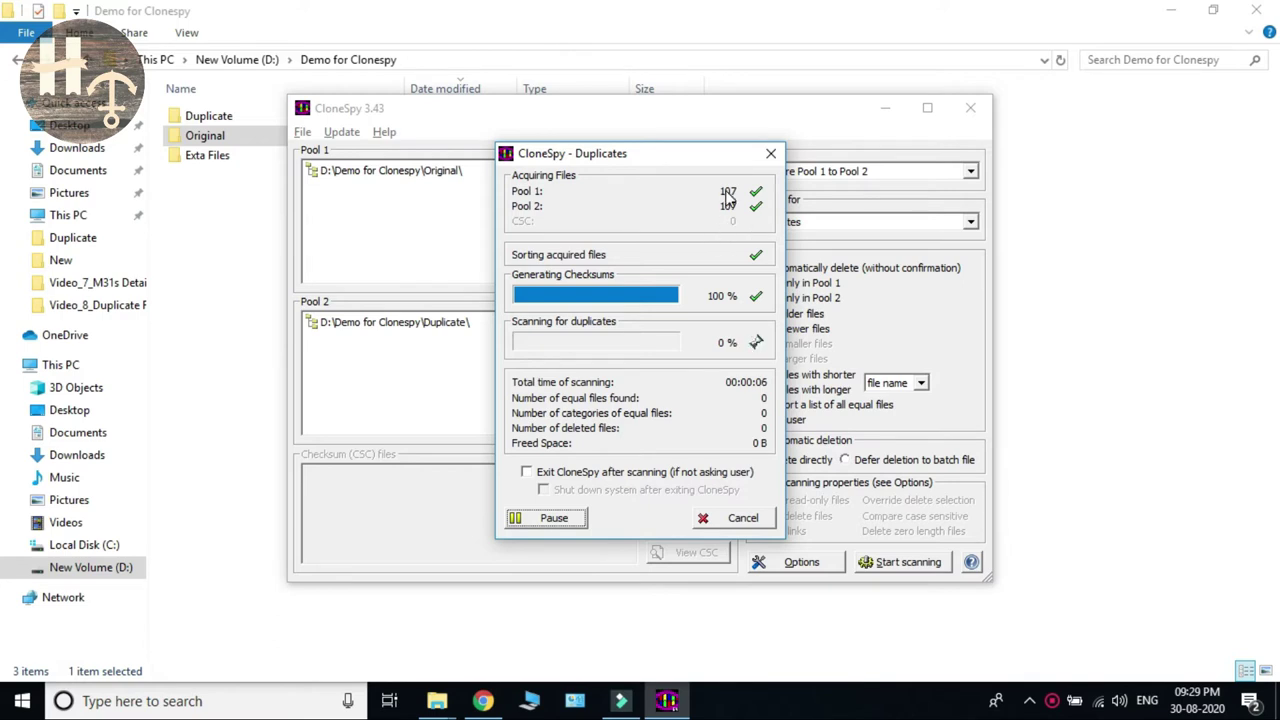
In File Explorer, check the combined properties of all files in the Original folder's Softwares subfolder, and return to CloneSpy
left_click(225, 258)
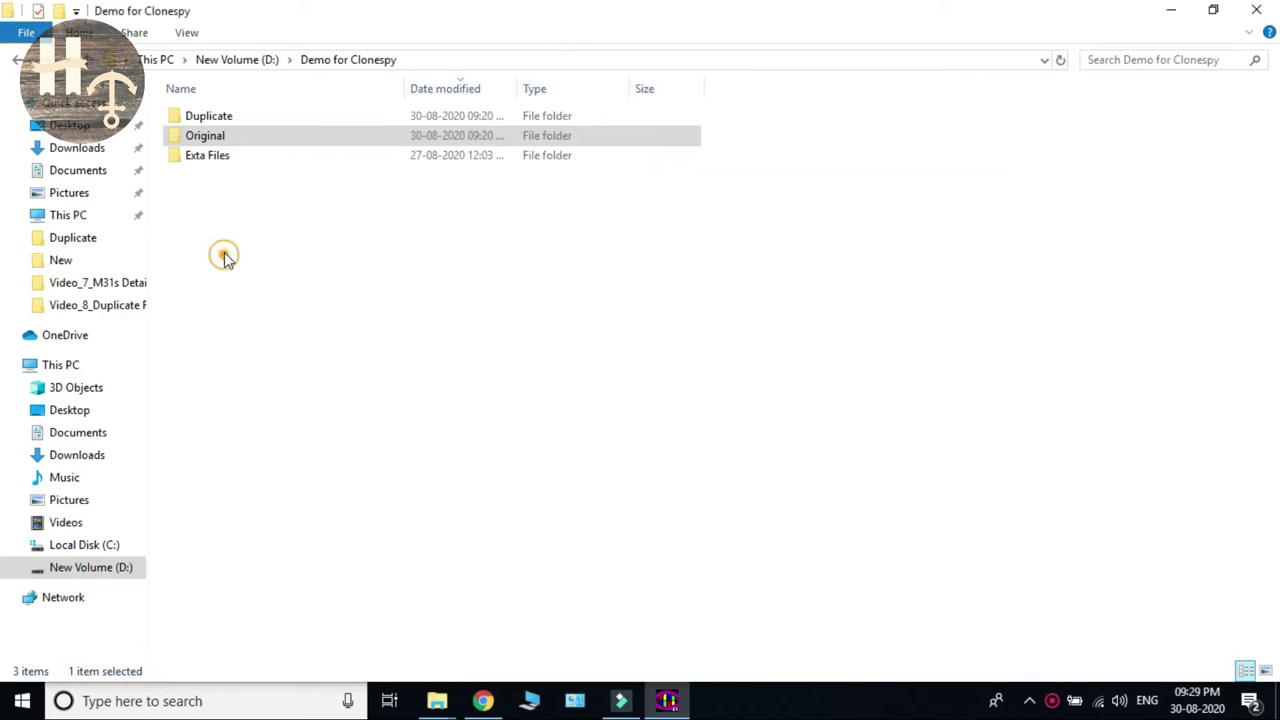
double_click(207, 135)
left_click(222, 140)
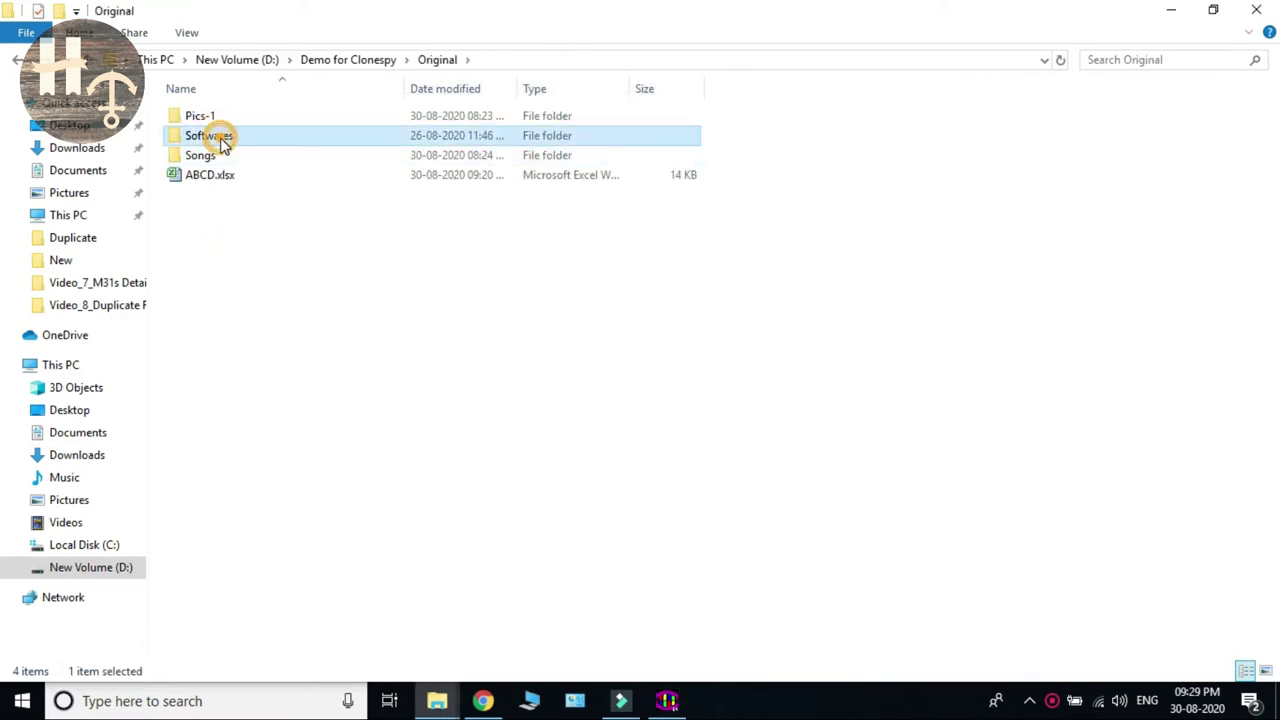
double_click(222, 140)
left_click(249, 601)
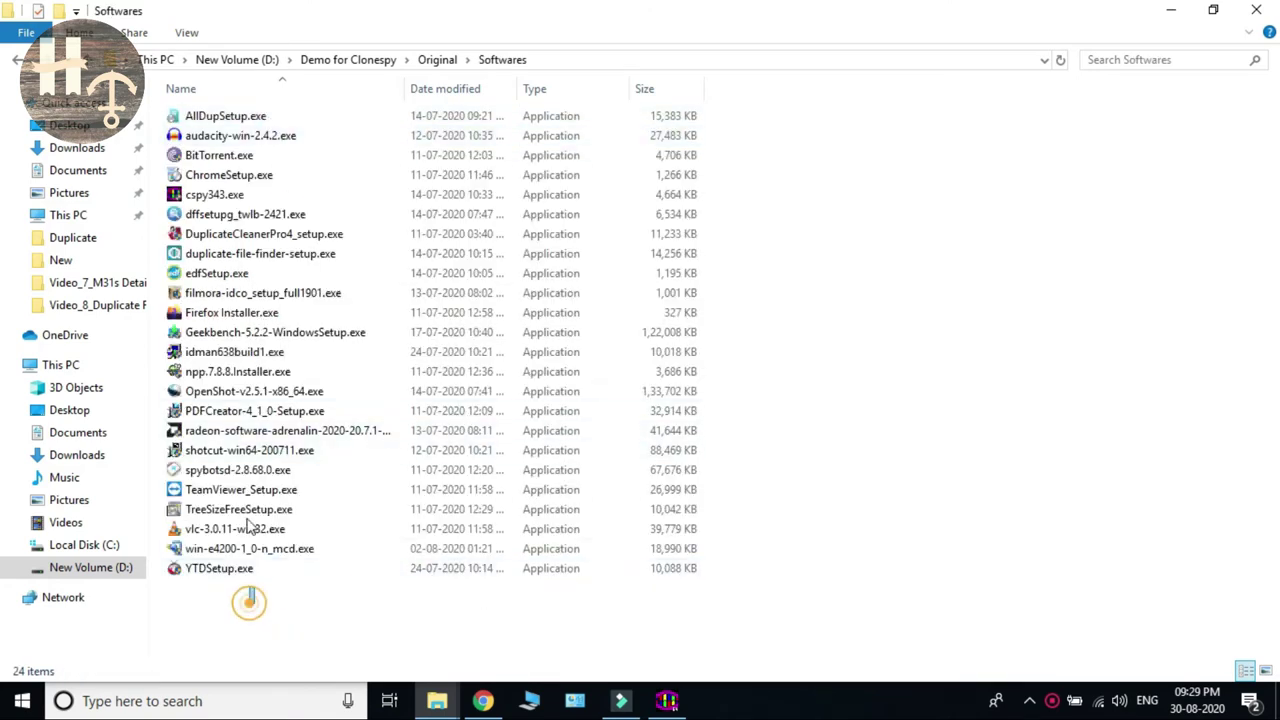
left_click_drag(248, 525, 241, 108)
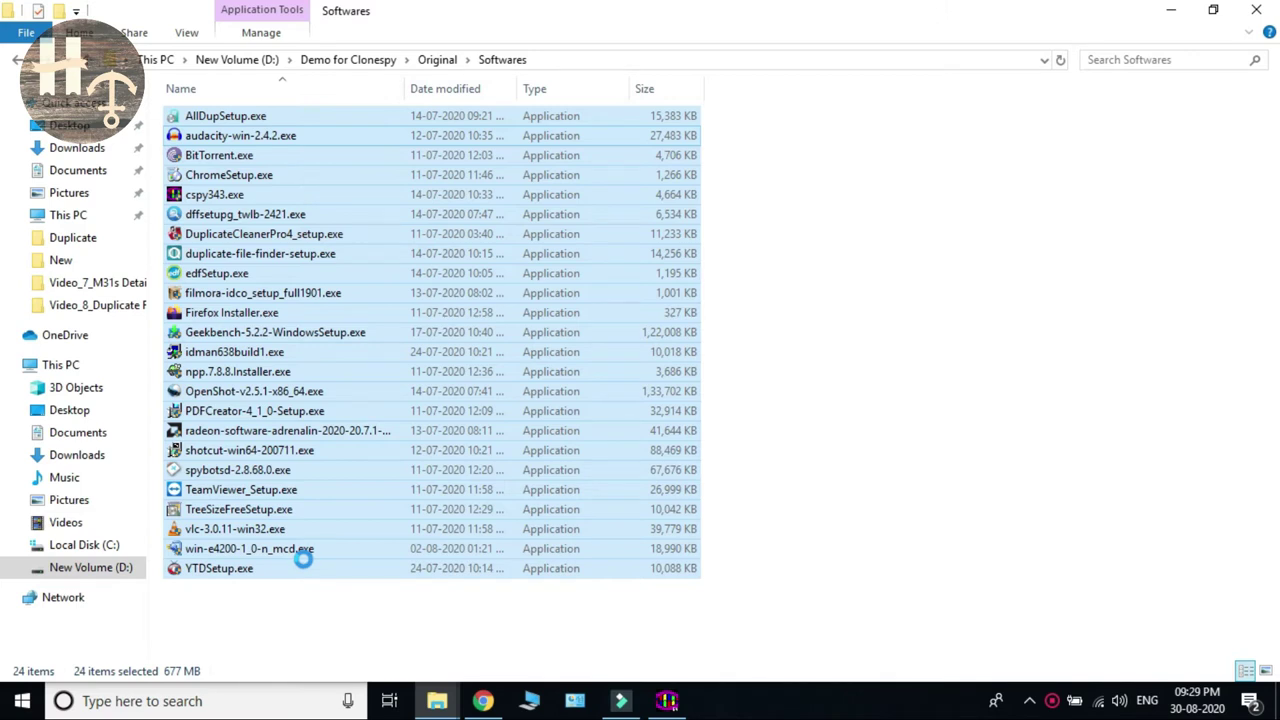
left_click(359, 505)
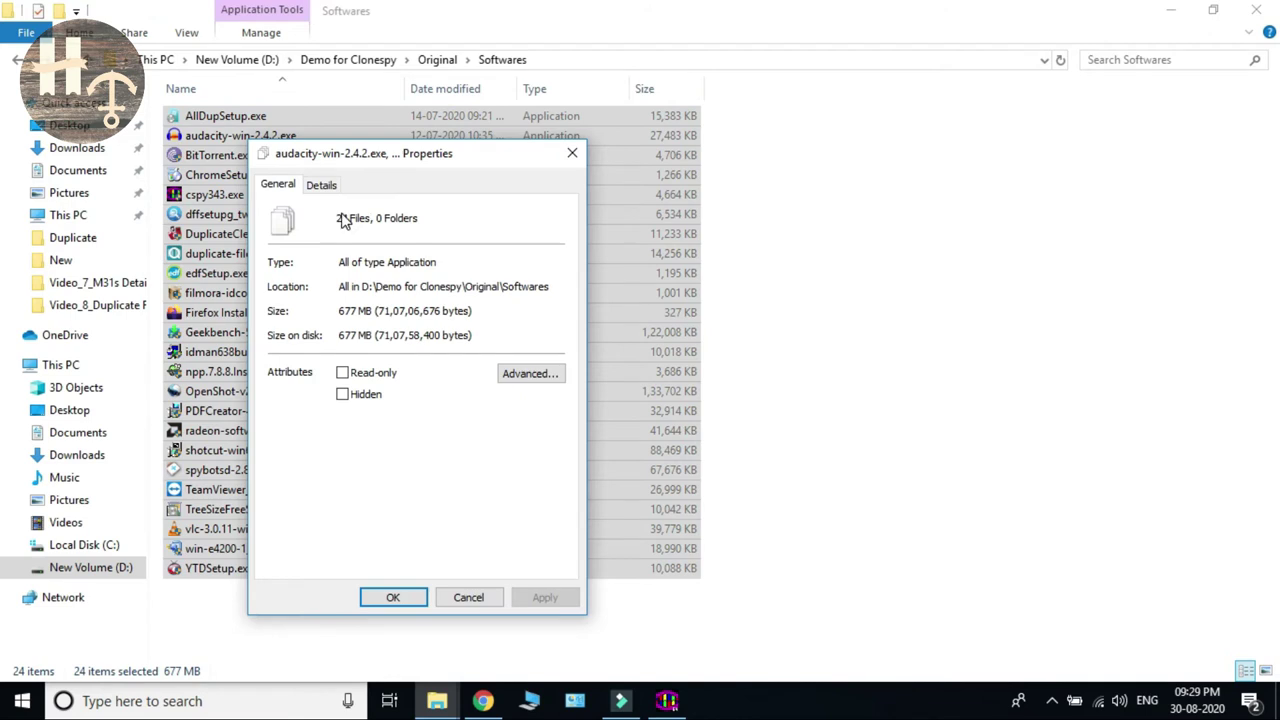
left_click(572, 153)
left_click(18, 59)
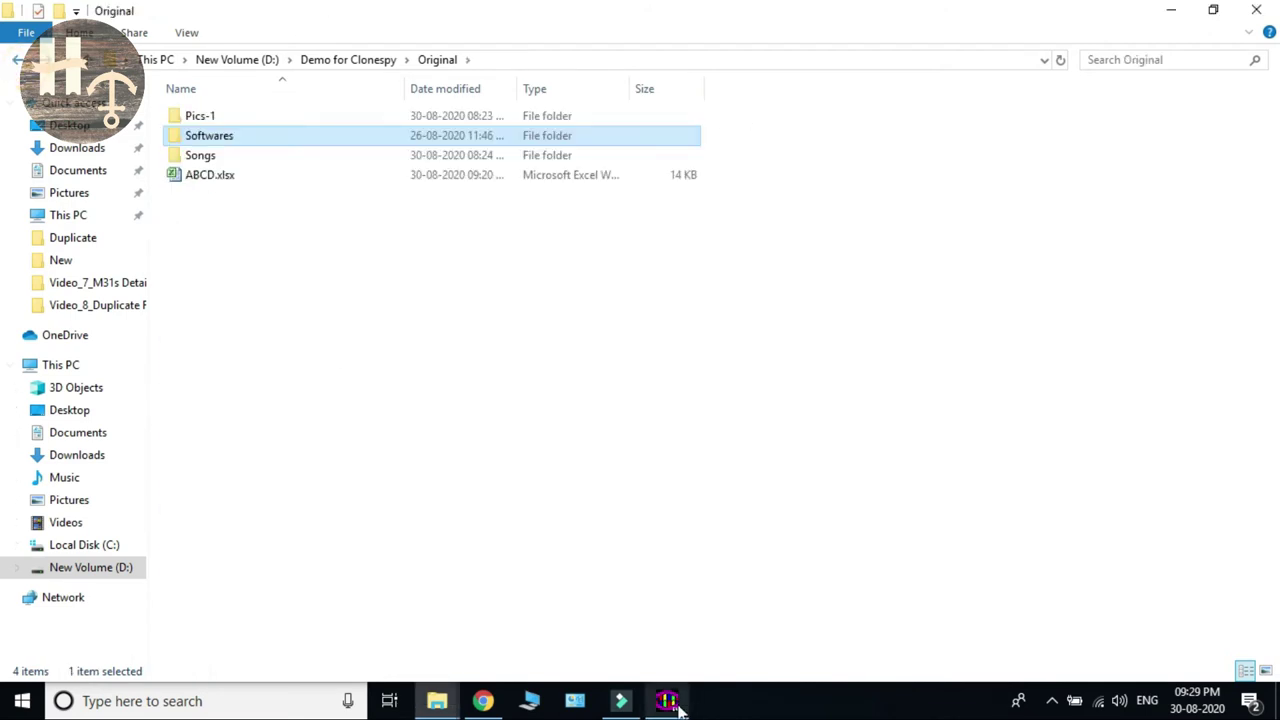
left_click(667, 700)
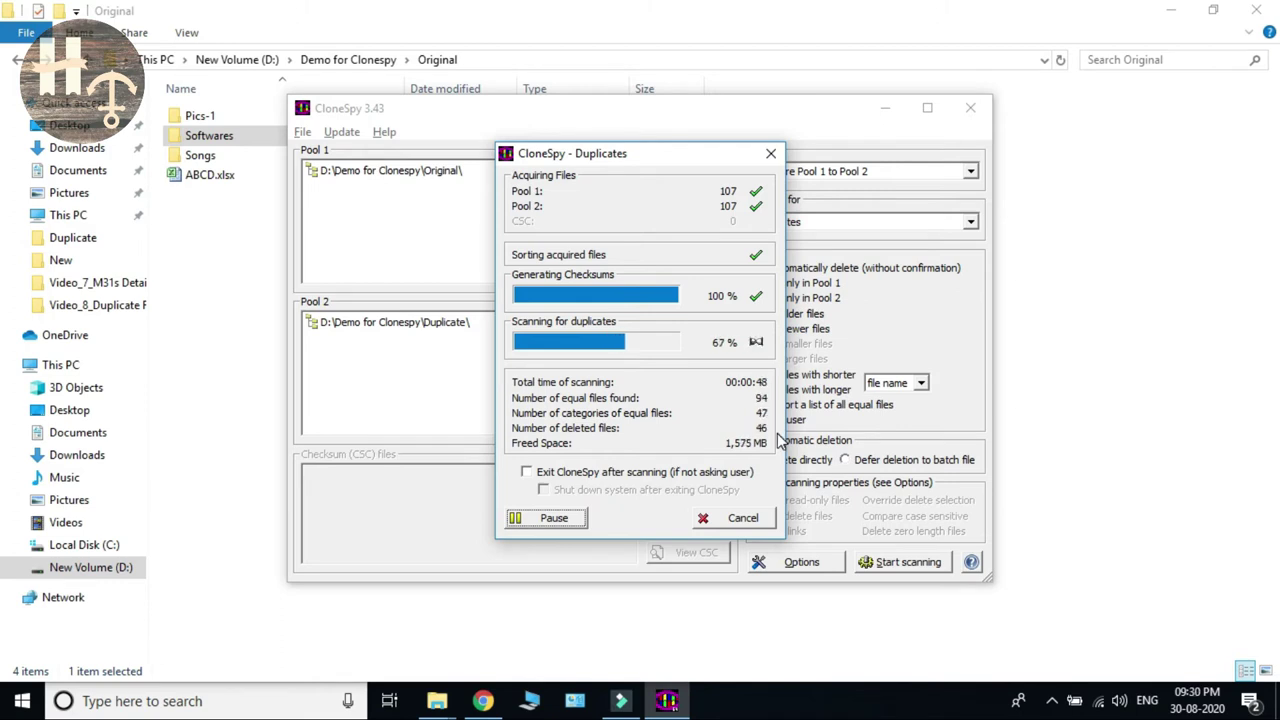
In File Explorer, check the size and file count of the Duplicate and Original folders after the scan
left_click(348, 60)
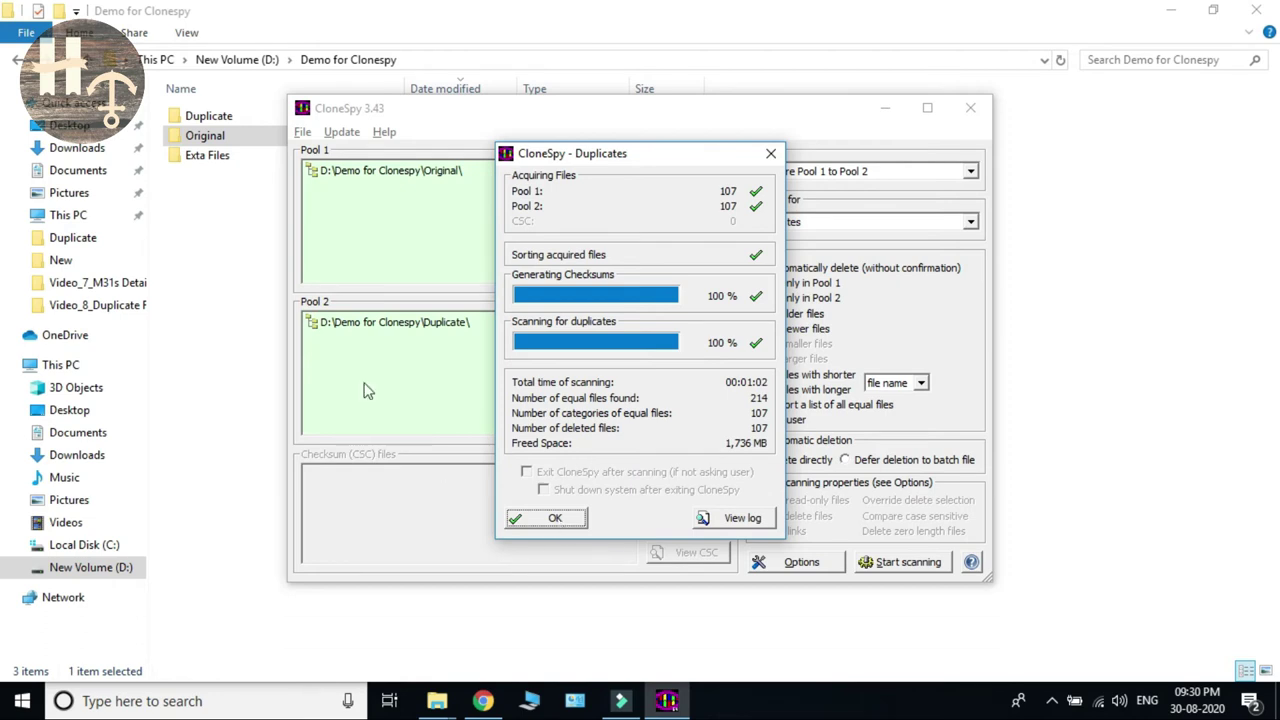
left_click(246, 217)
right_click(218, 116)
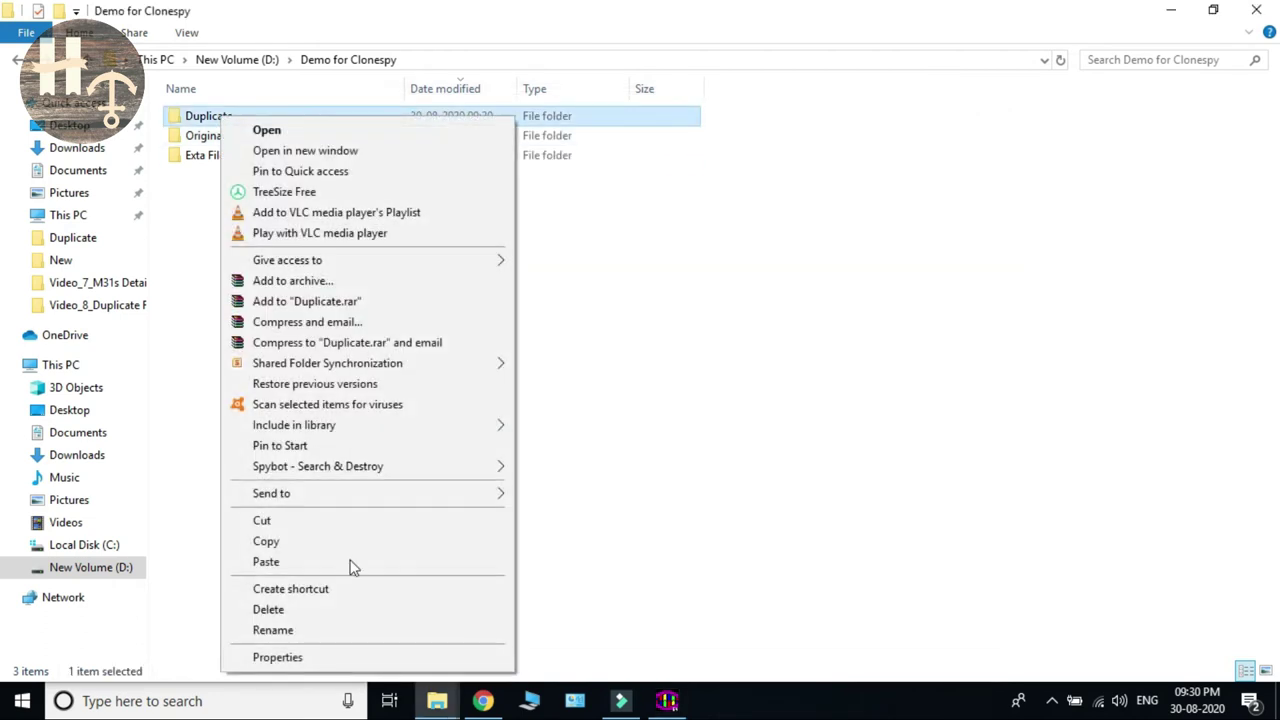
left_click(278, 657)
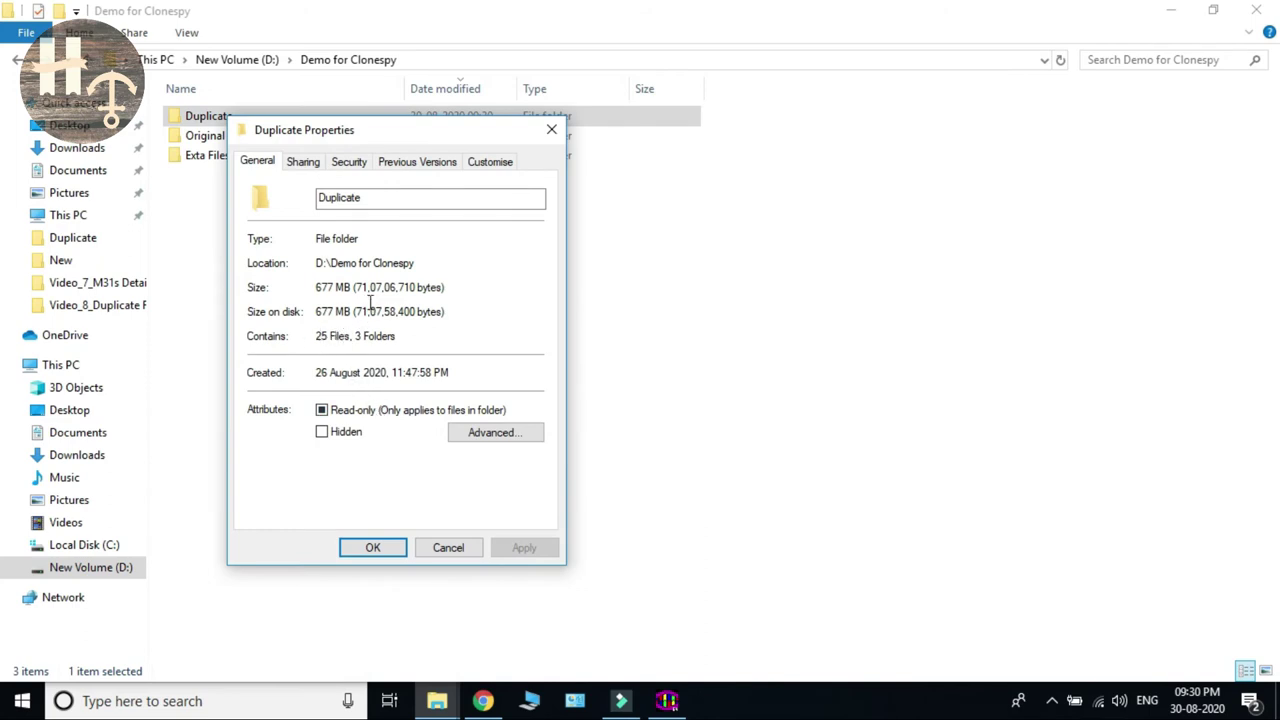
left_click(373, 547)
right_click(212, 135)
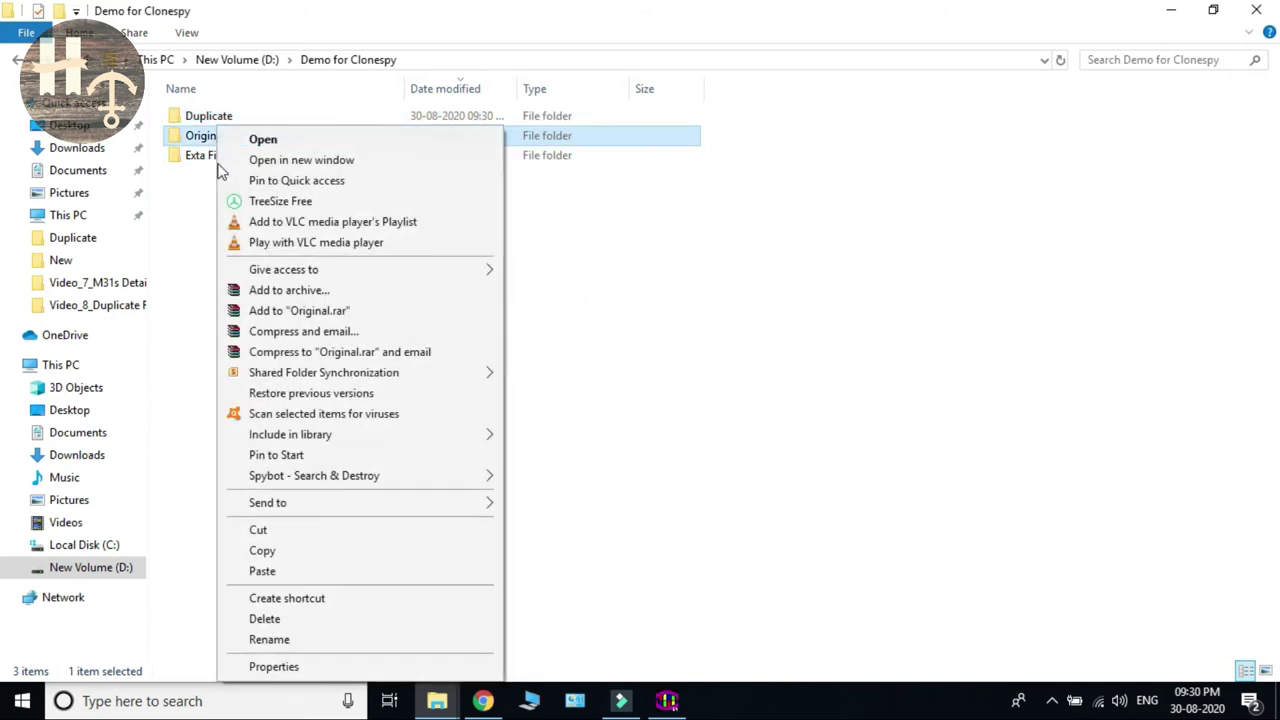
left_click(300, 666)
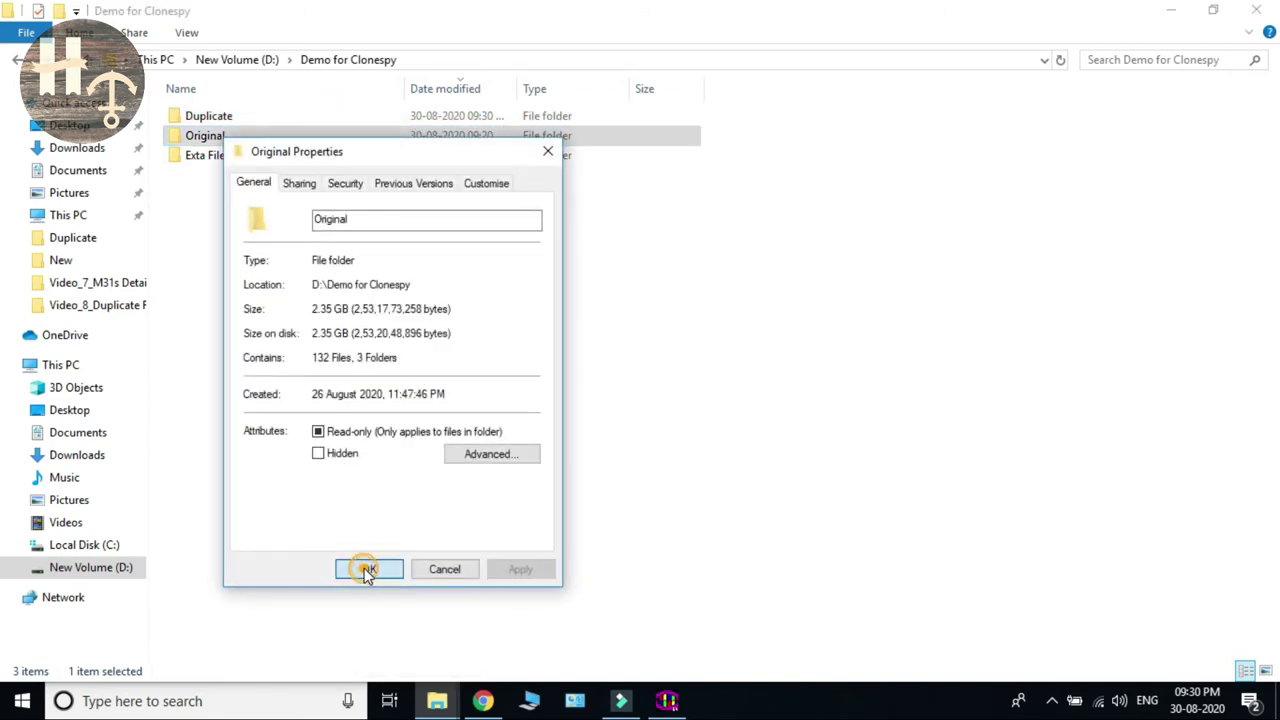
left_click(367, 569)
Close the scan results in CloneSpy and remove the *.exe pattern from the excluded file patterns in the options
left_click(667, 700)
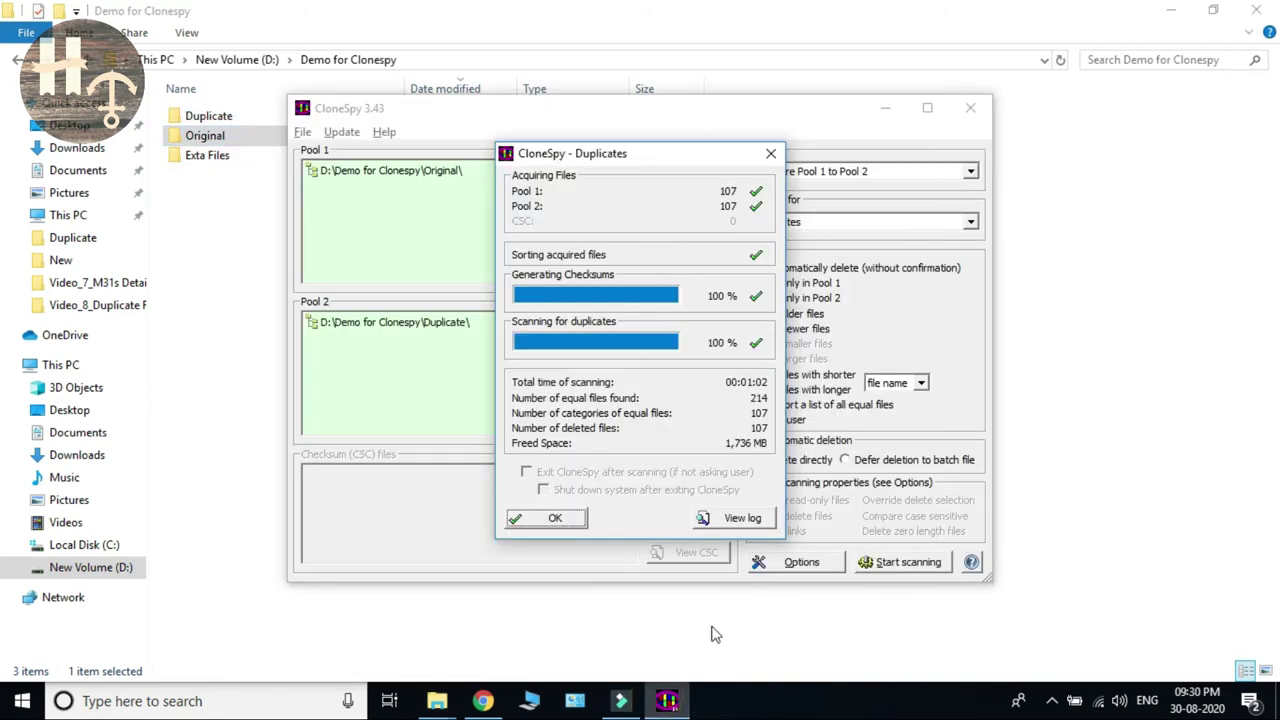
left_click(555, 518)
left_click(798, 562)
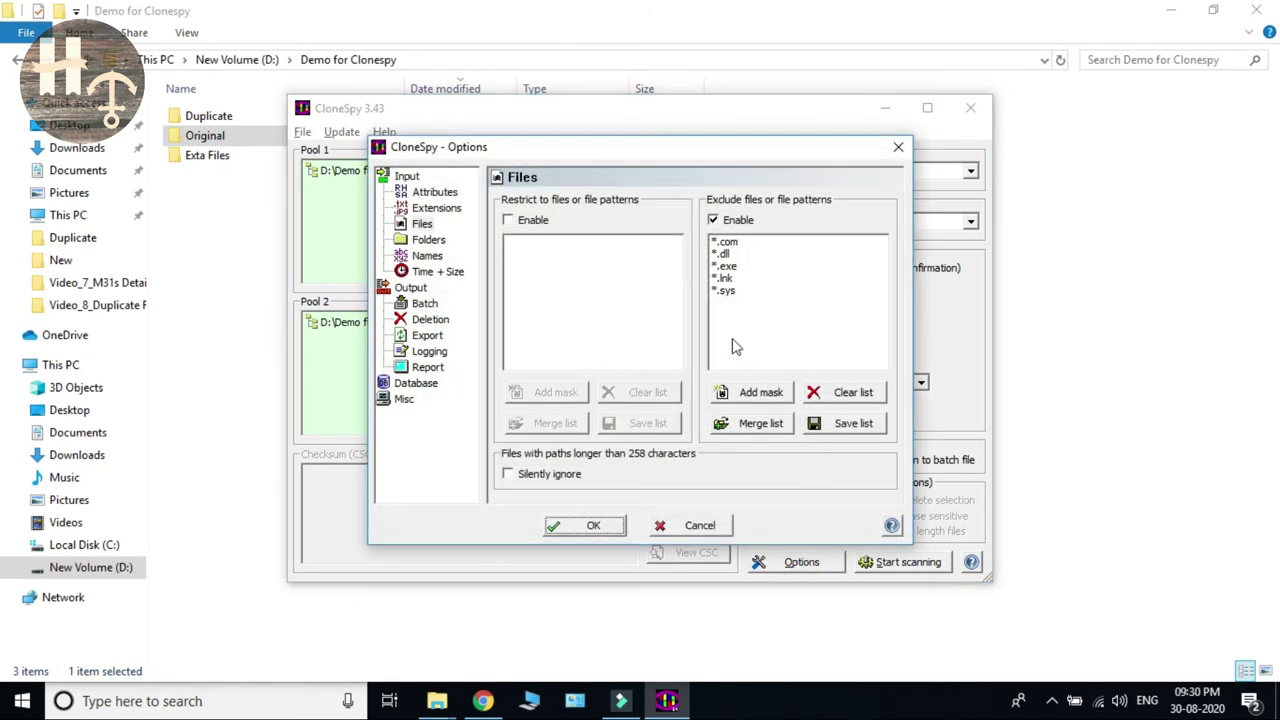
left_click(728, 268)
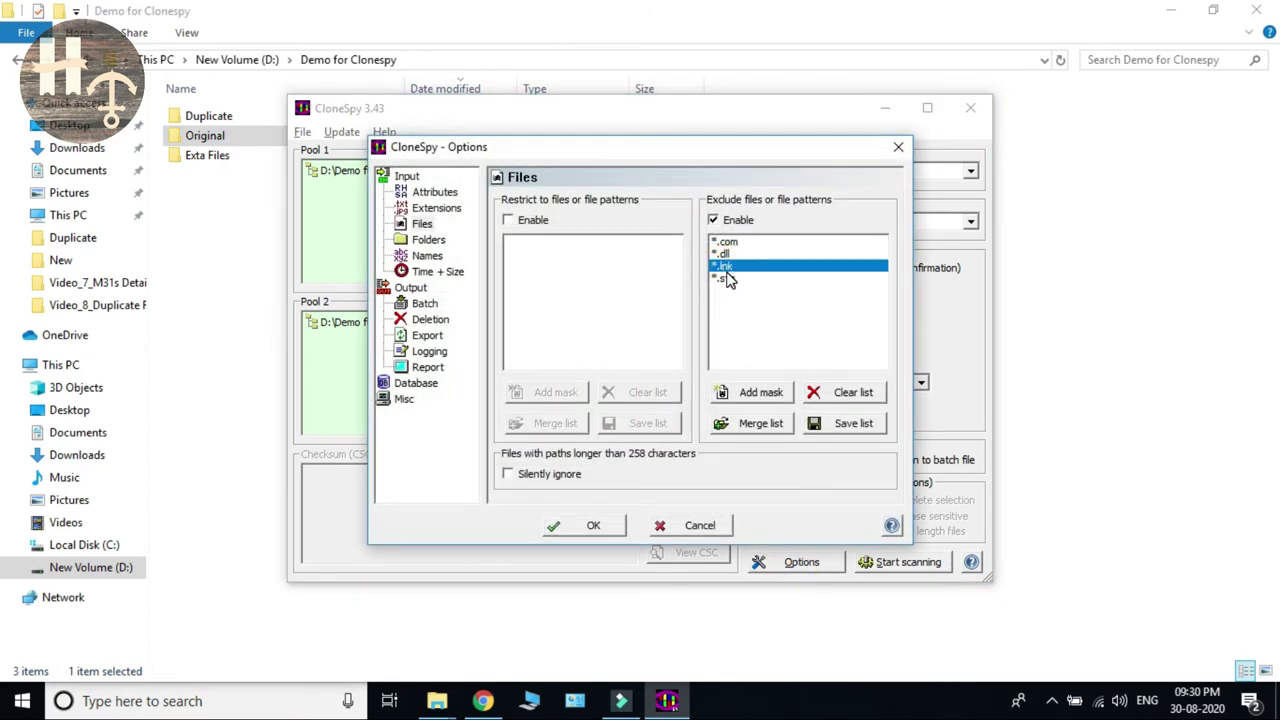
left_click(585, 526)
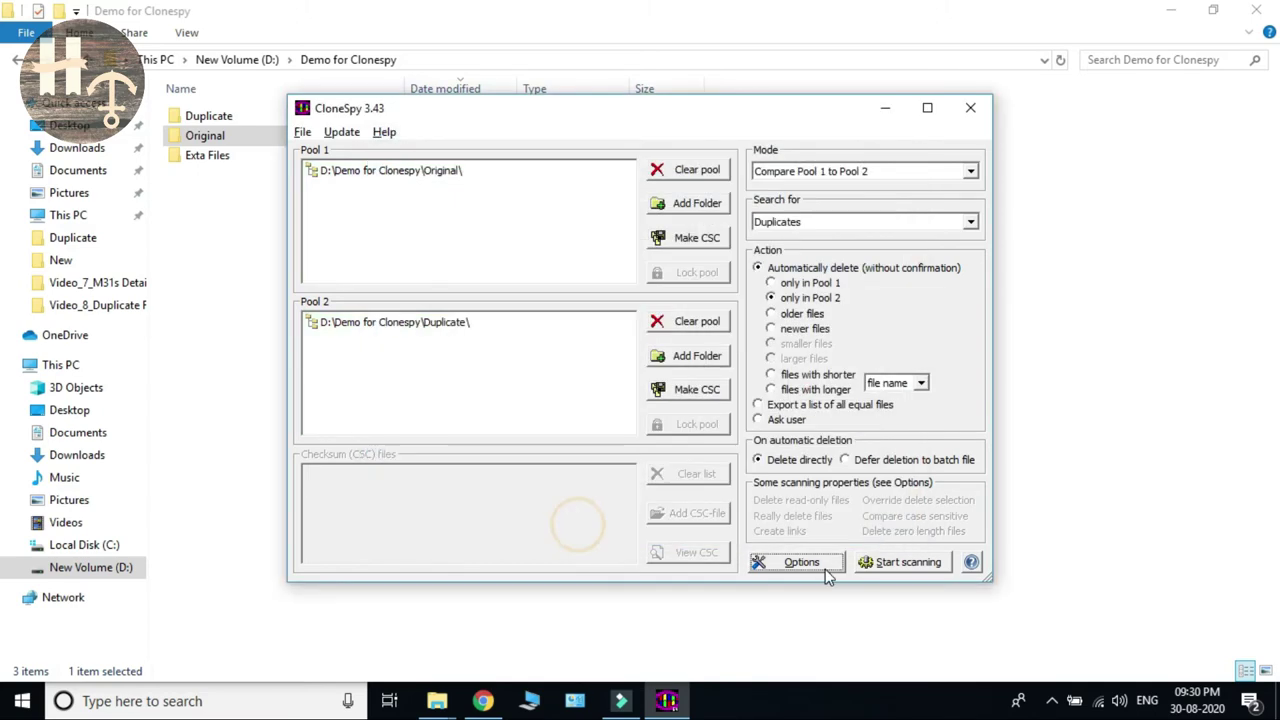
Scan the two pools again with the updated file exclusions and close the results once the scan completes
left_click(880, 562)
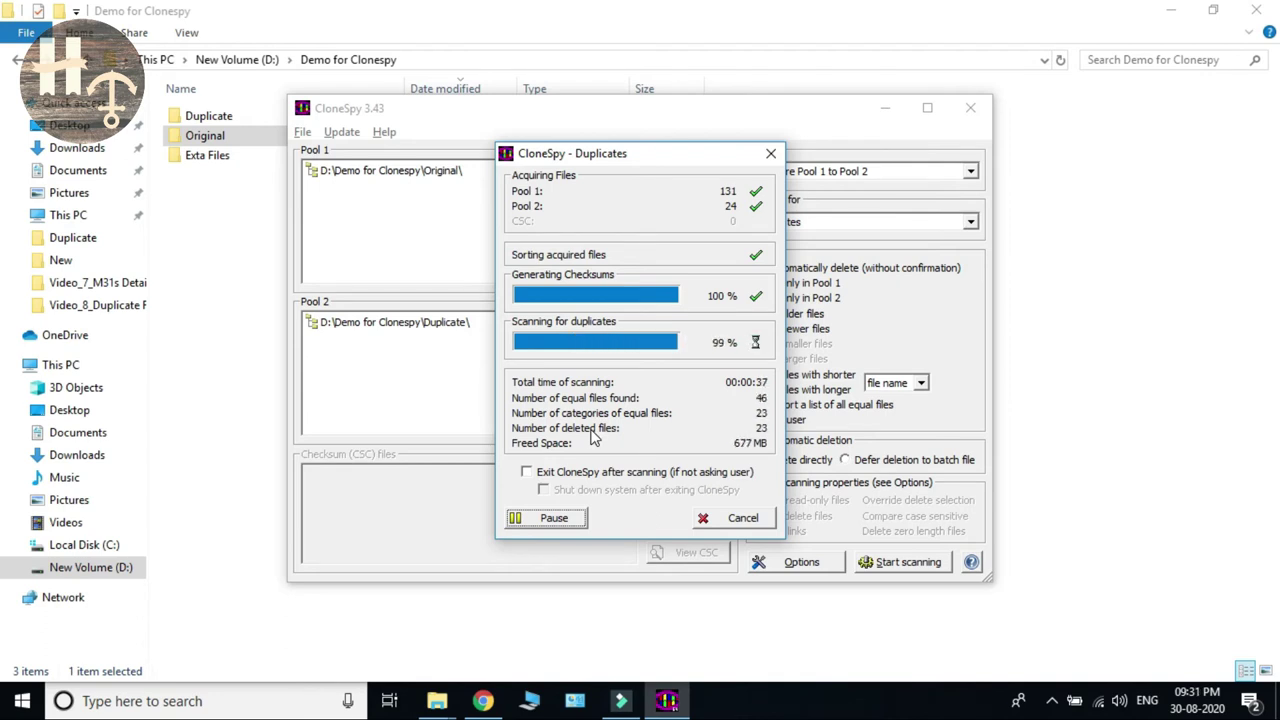
left_click(530, 517)
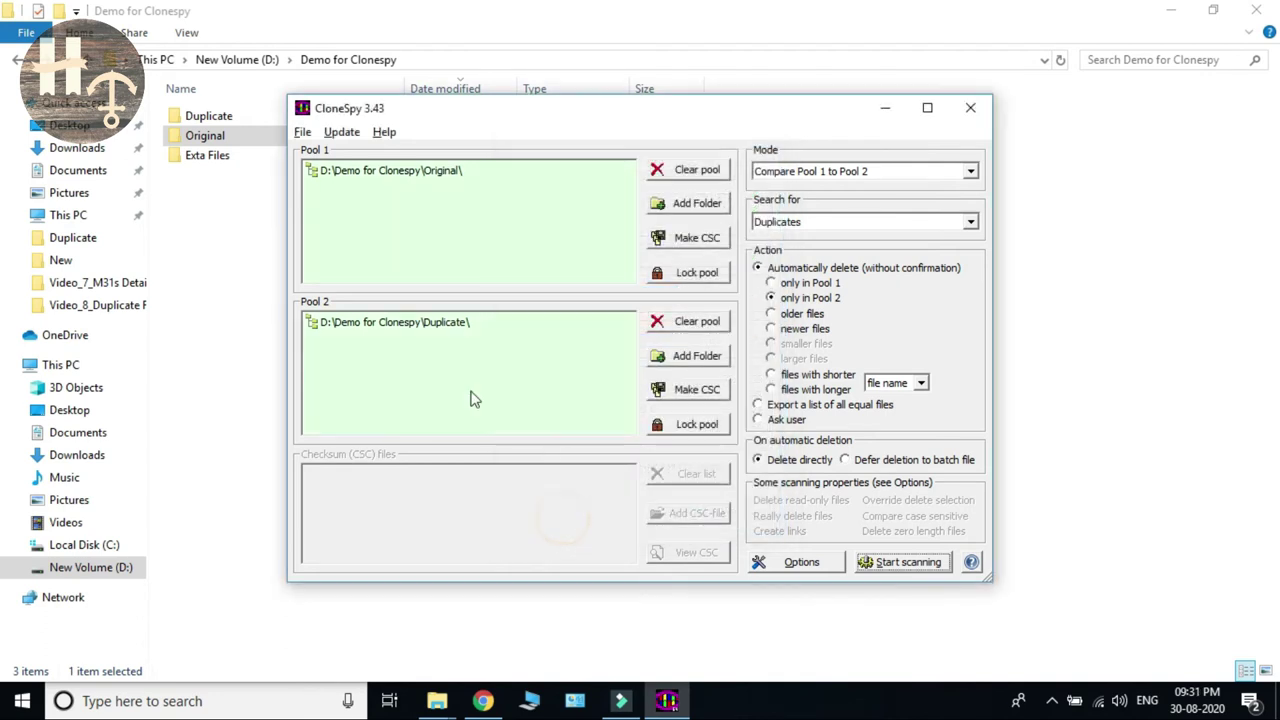
In File Explorer, check the Duplicate folder's size and file count and look through its contents
left_click(218, 223)
right_click(203, 119)
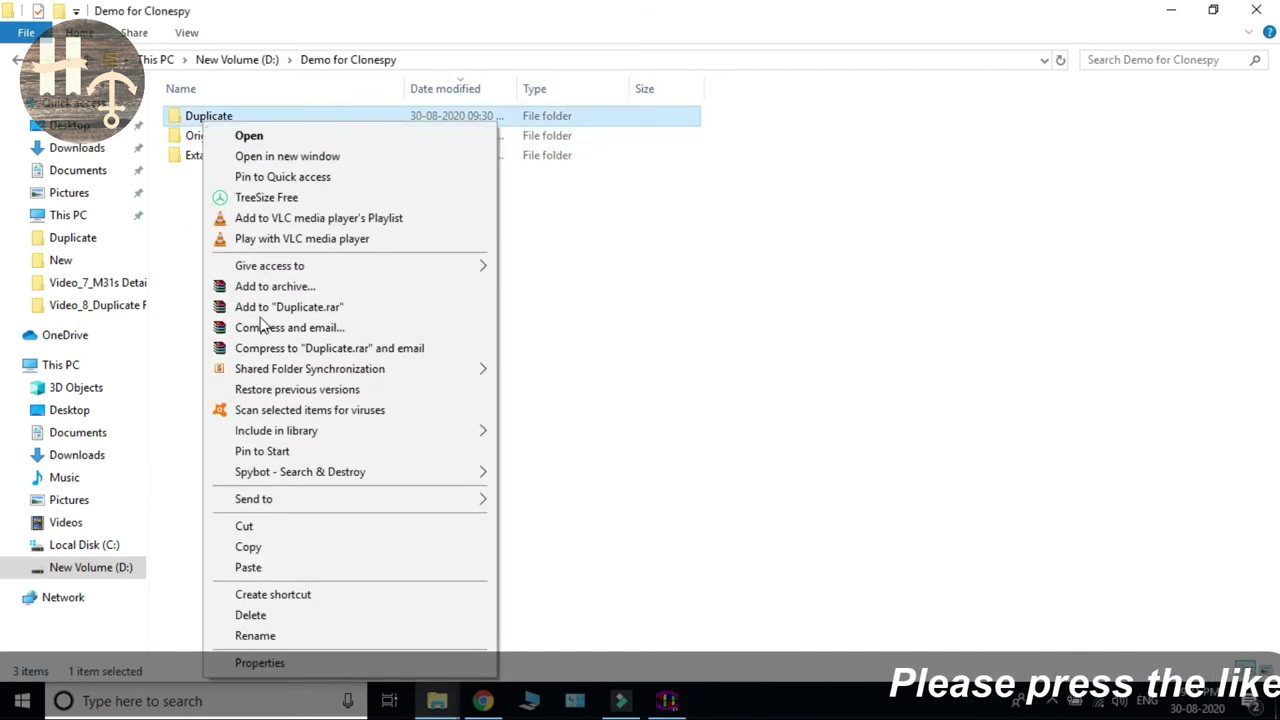
left_click(253, 658)
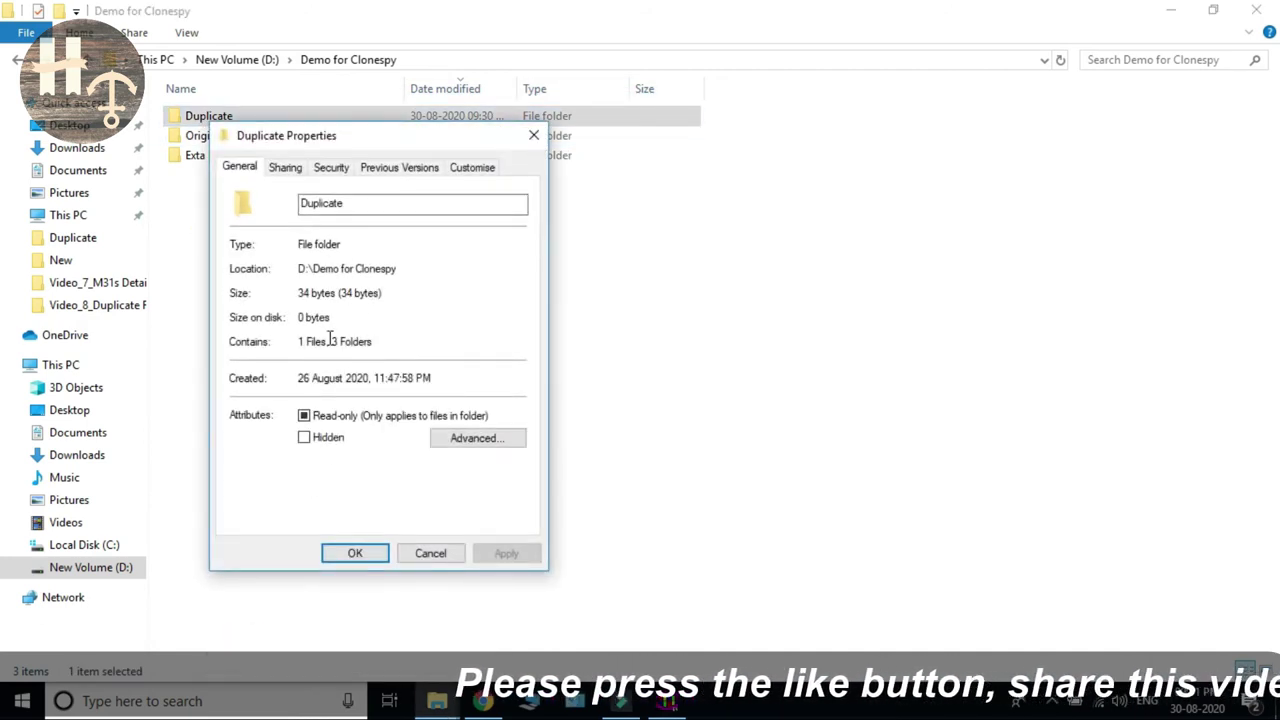
left_click(345, 551)
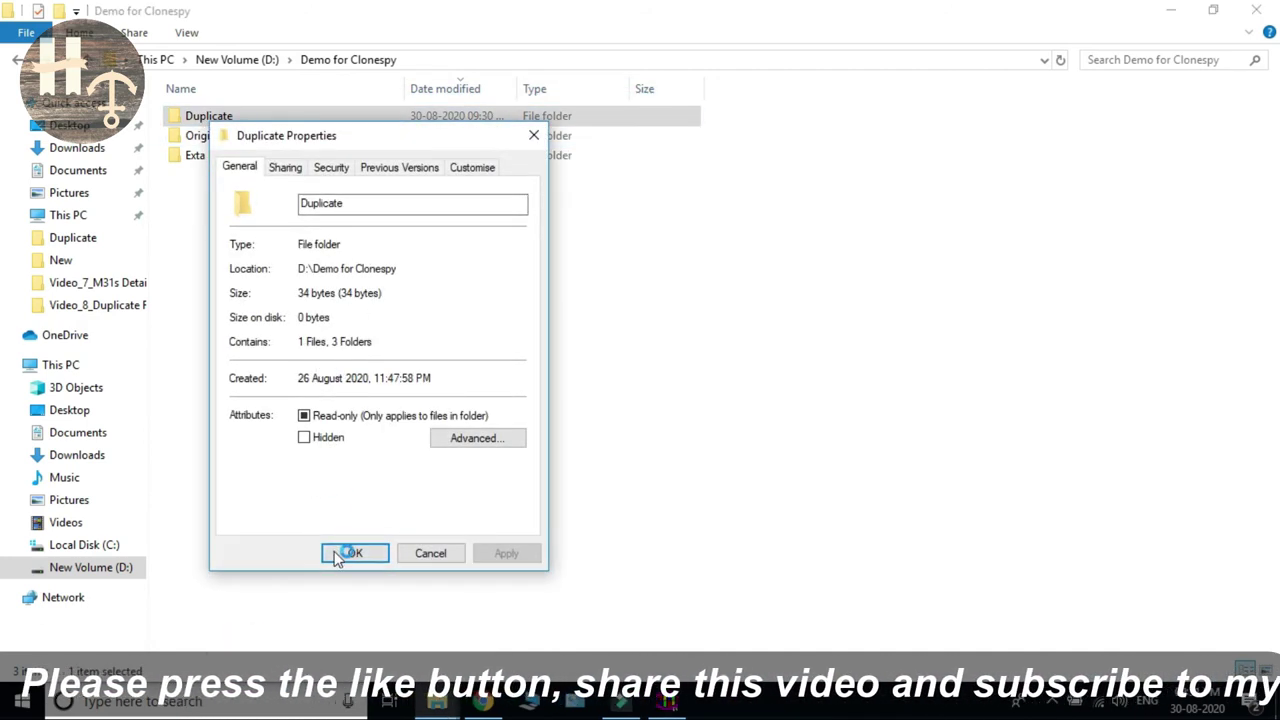
double_click(214, 118)
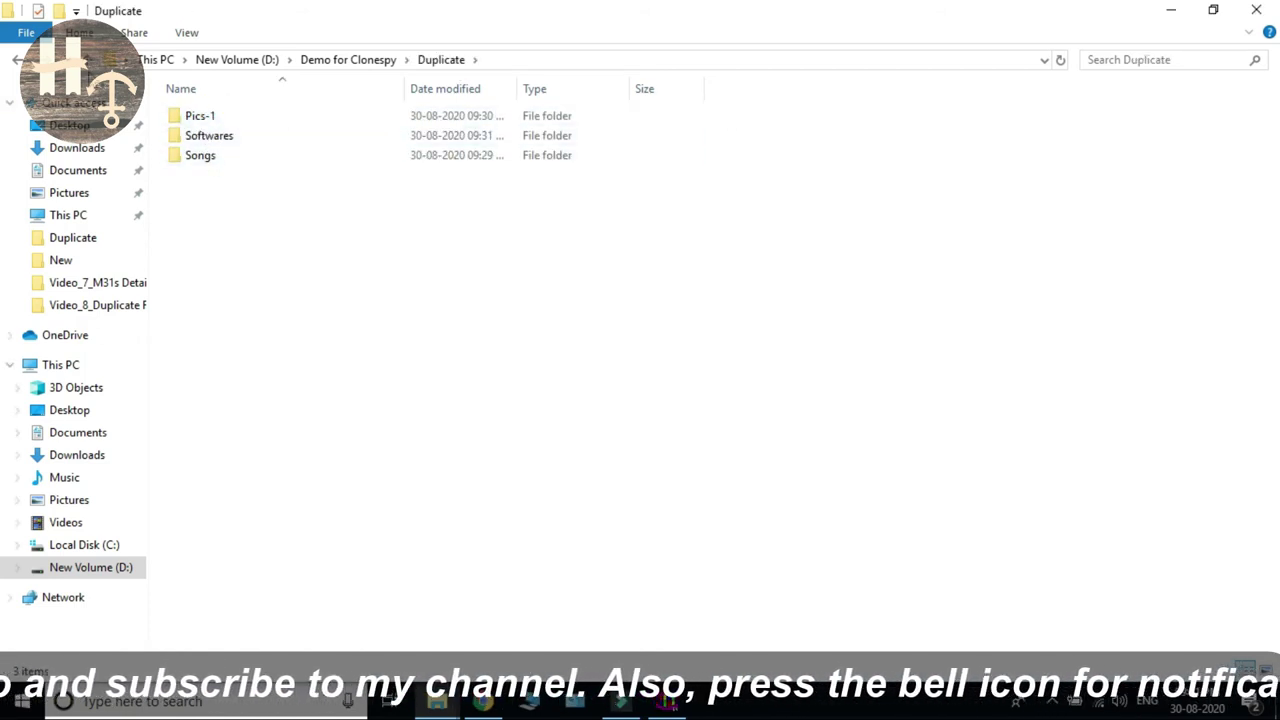
left_click(17, 60)
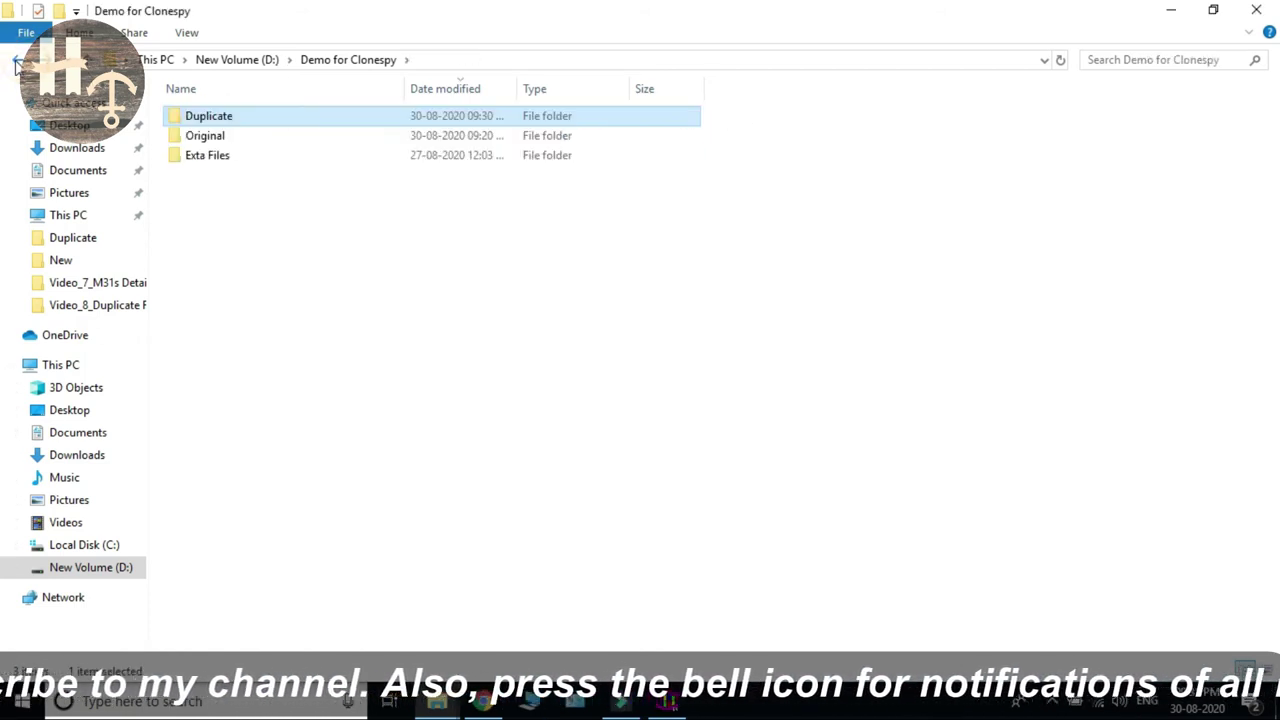
Copy ABCD.xlsx from the Original folder into the Duplicate folder
double_click(208, 135)
left_click(212, 177)
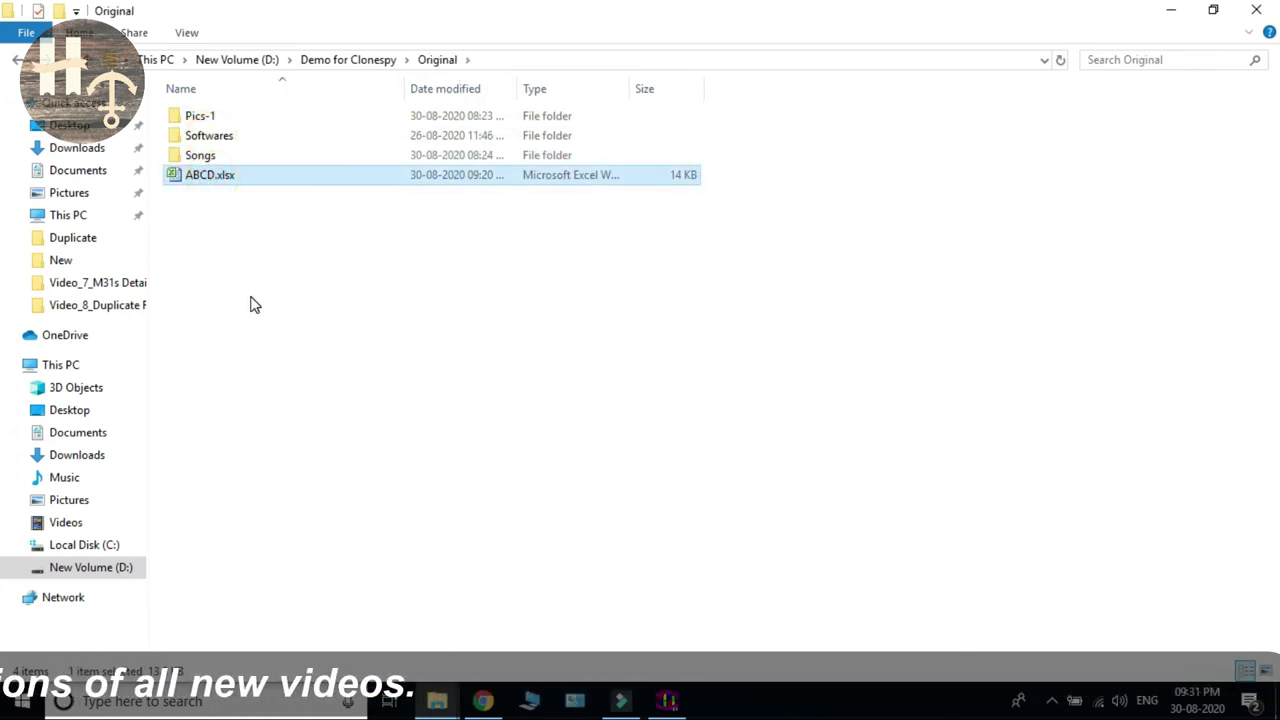
key("alt+Left")
key("Up")
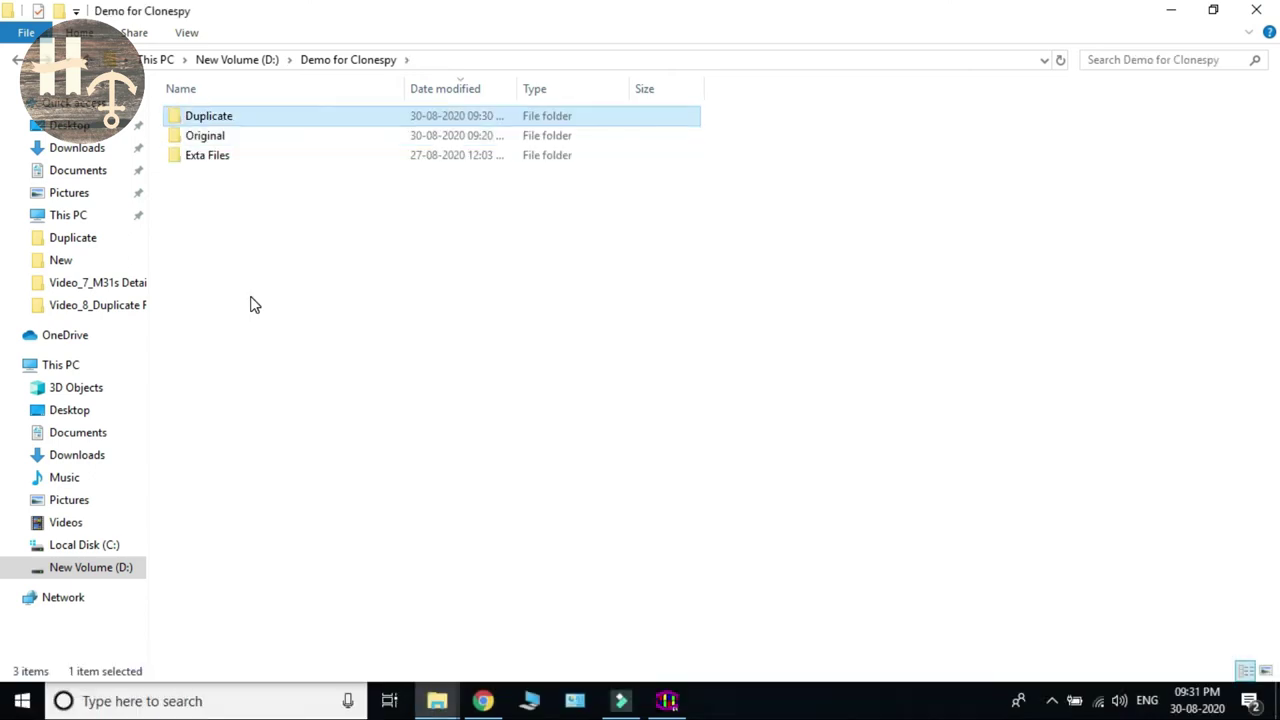
key("Return")
key("ctrl+v")
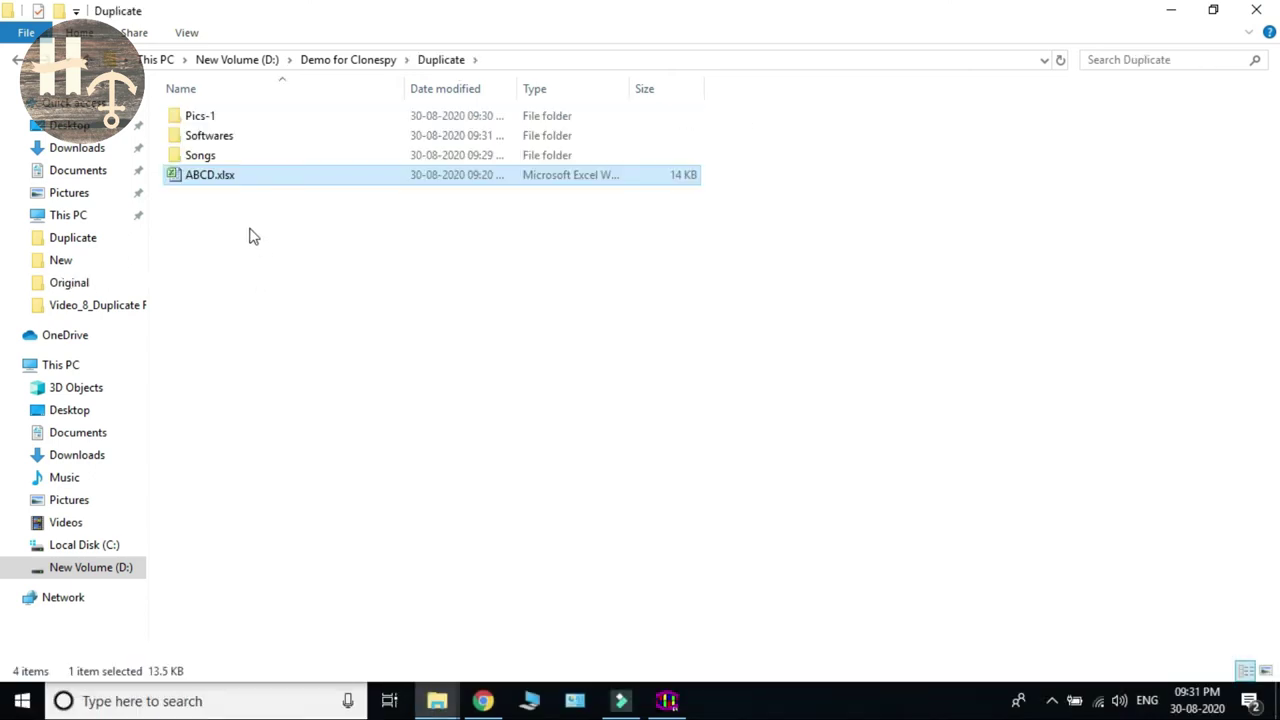
Open the Duplicate folder's ABCD.xlsx in Excel with editing enabled, clear cell B2, and save and close the workbook
double_click(220, 176)
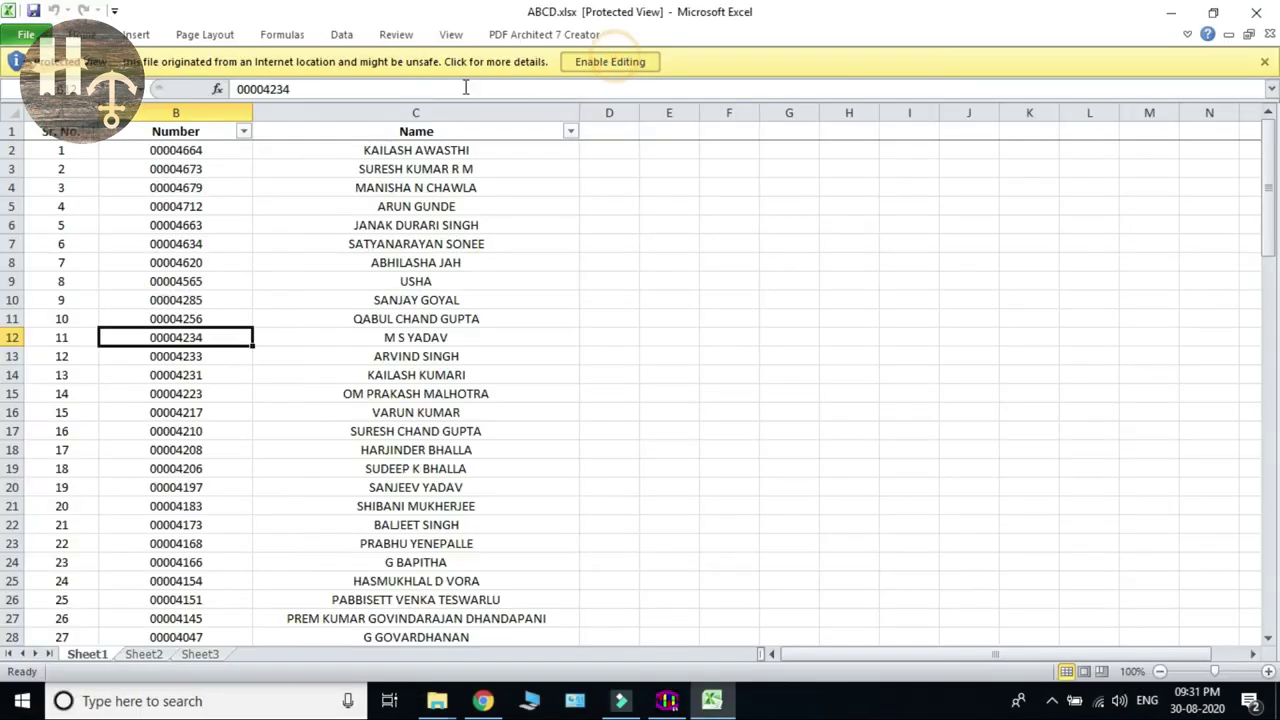
left_click(206, 204)
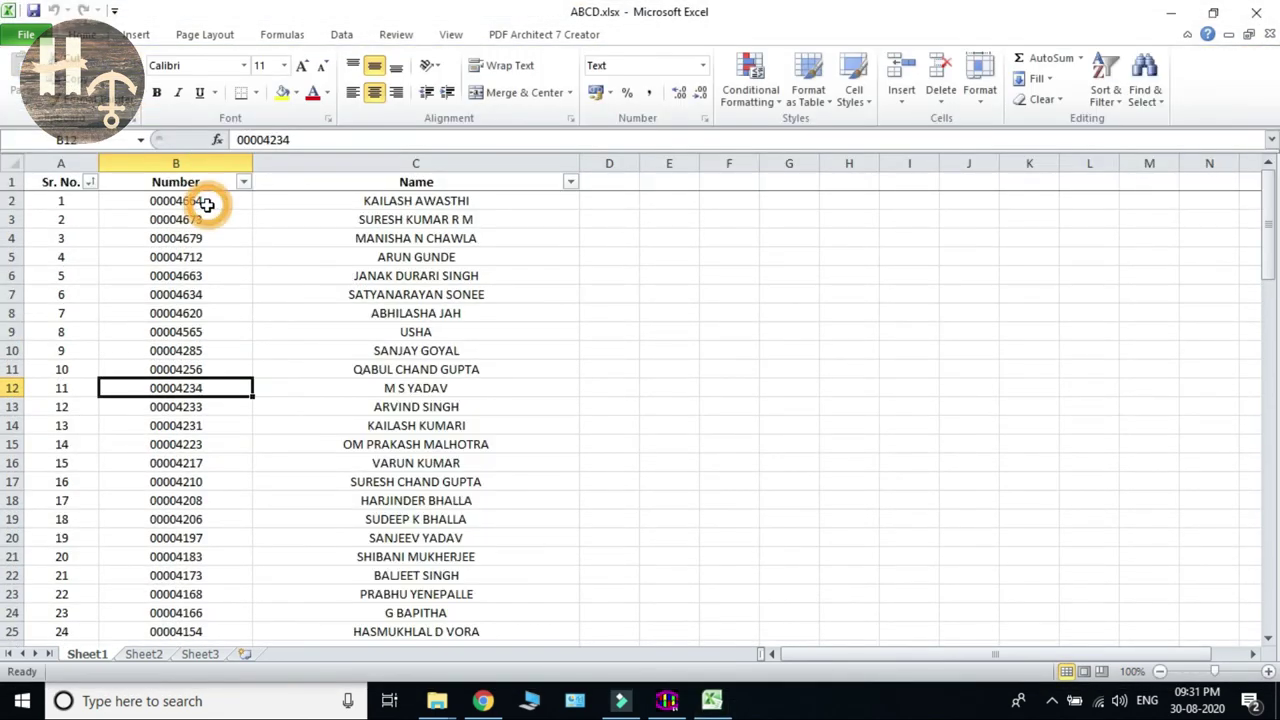
key("Delete")
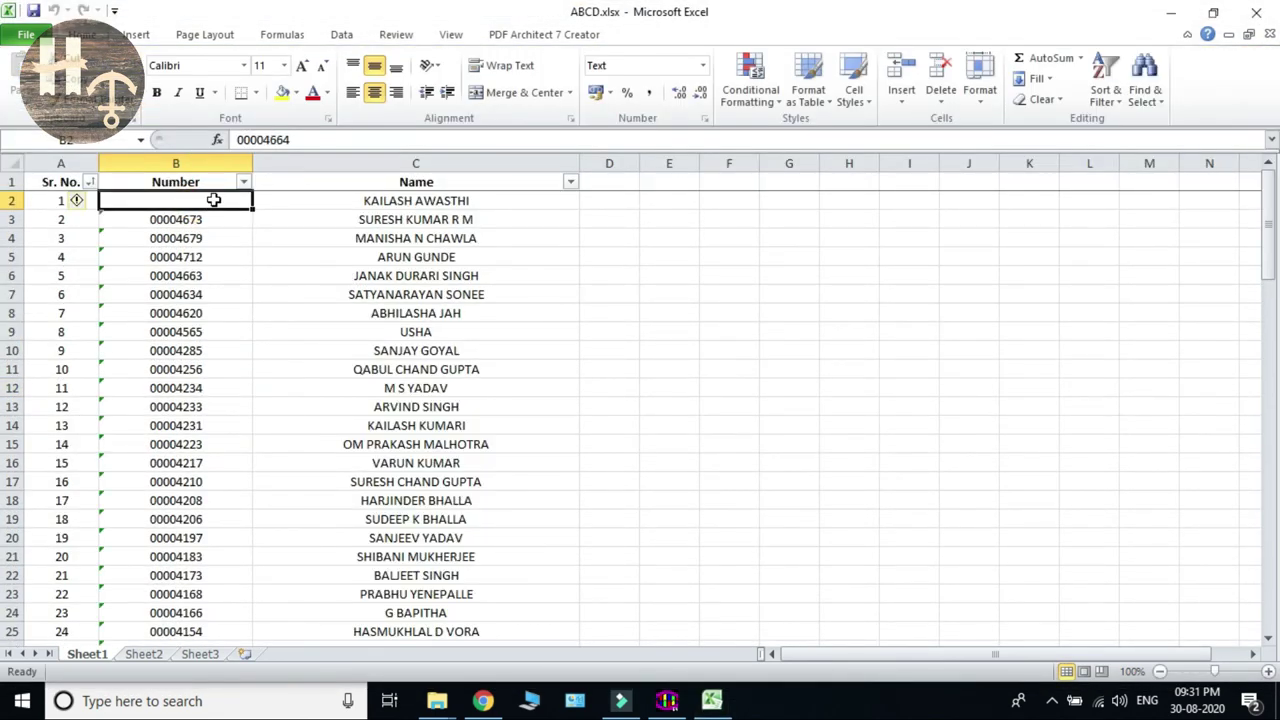
left_click(248, 280)
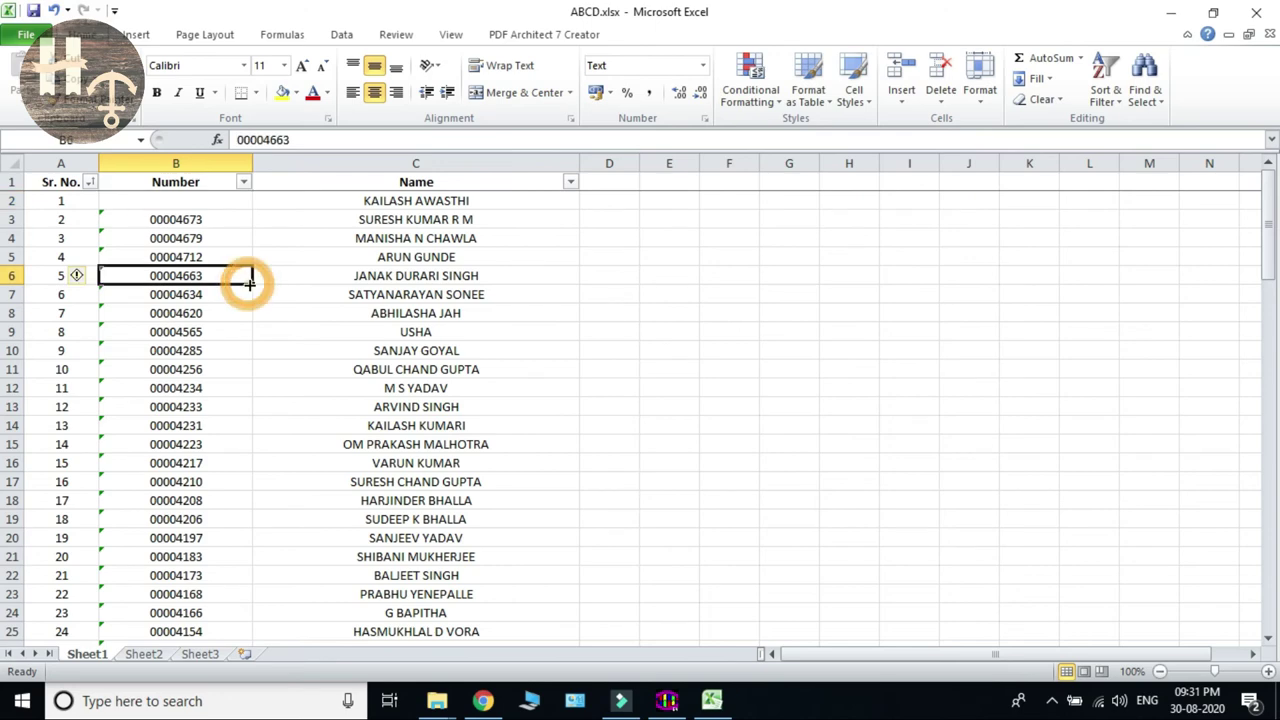
key("BackSpace")
key("Escape")
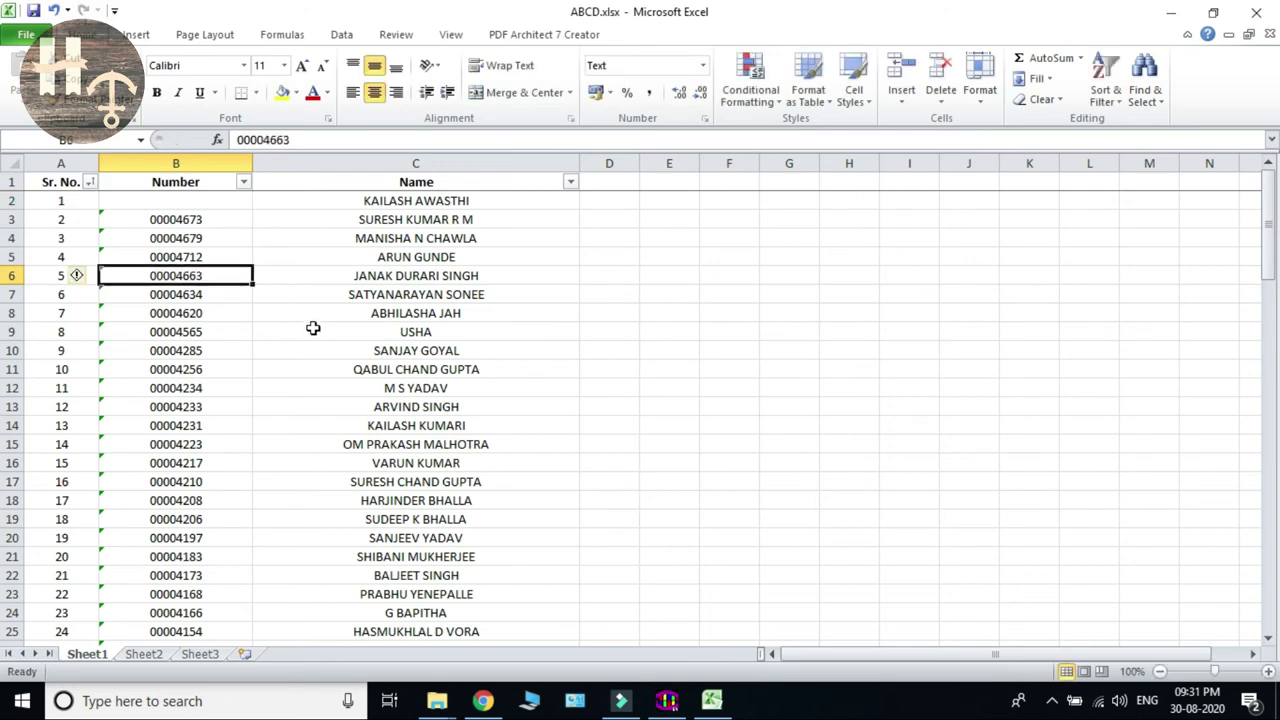
left_click(310, 313)
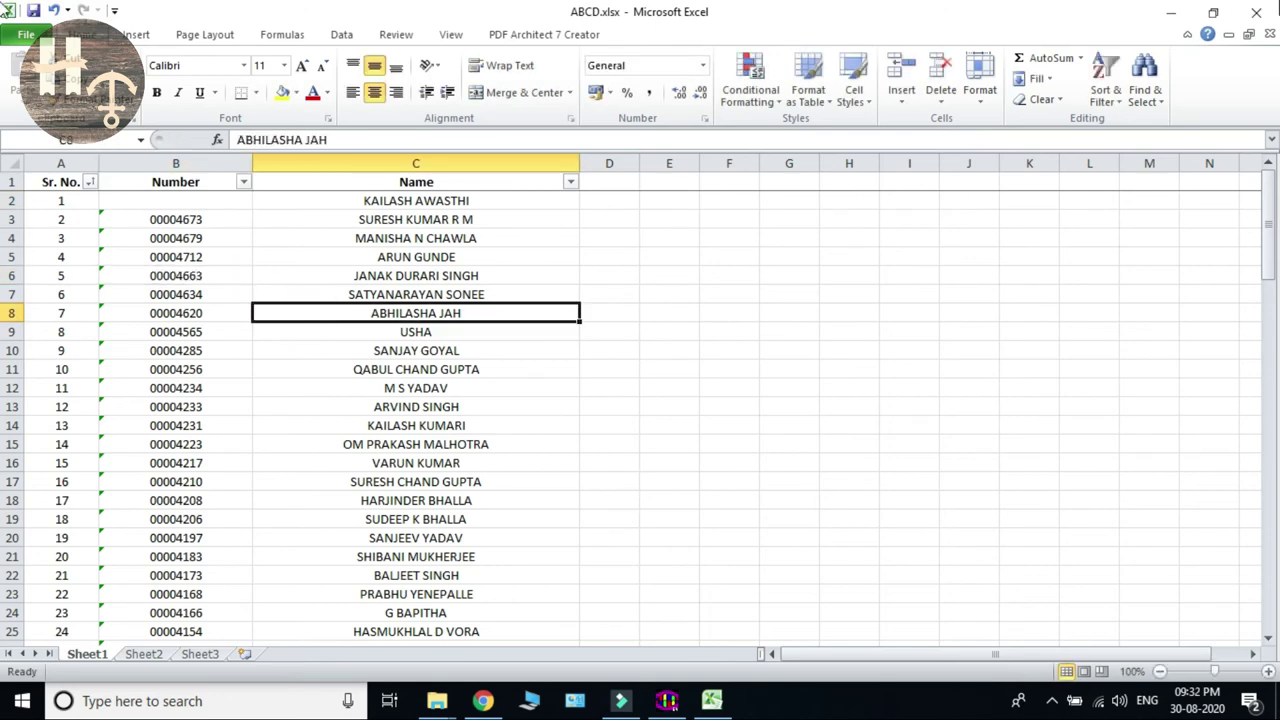
left_click(1256, 12)
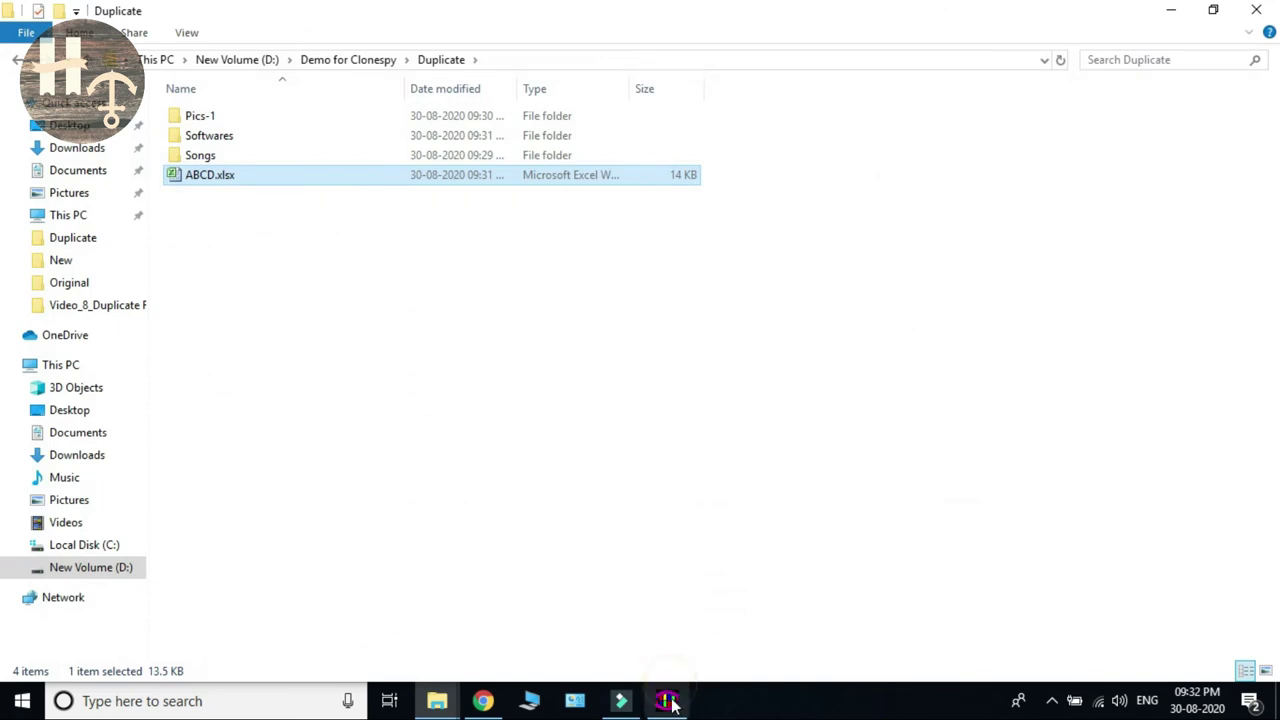
Switch to CloneSpy and scan the Original and Duplicate pools for duplicates with the modified ABCD.xlsx in place
left_click(667, 697)
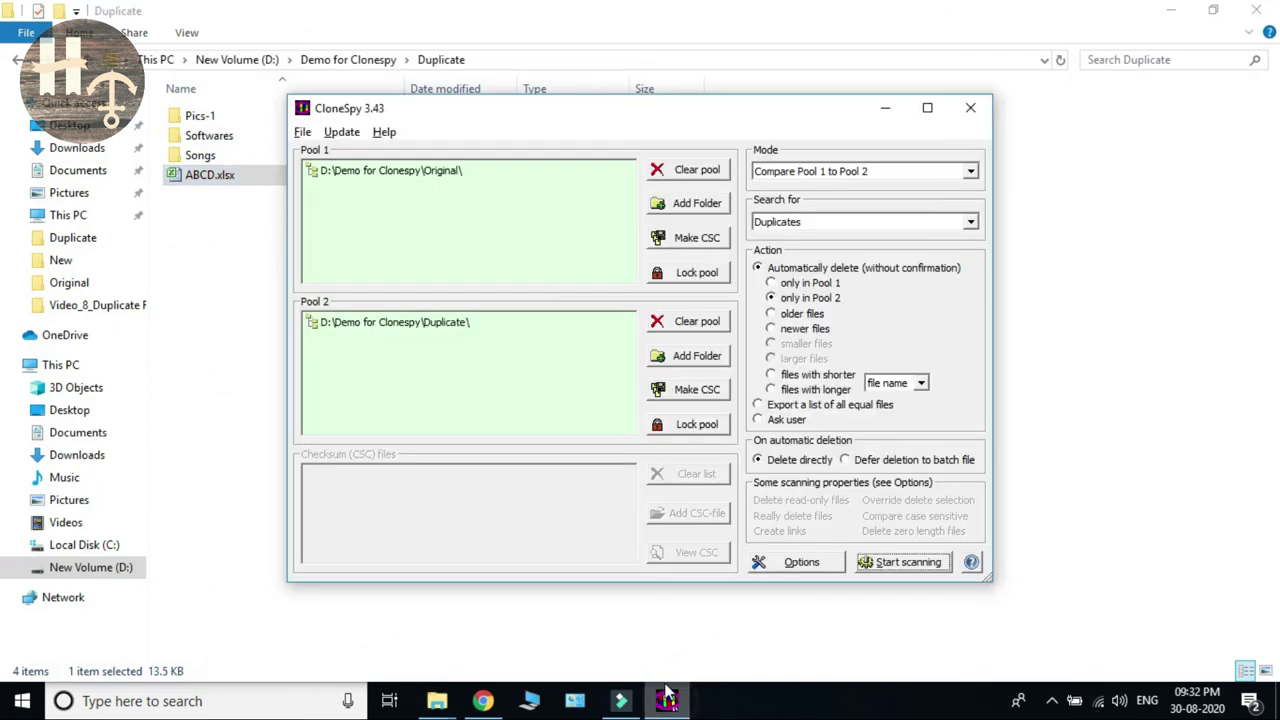
left_click(898, 563)
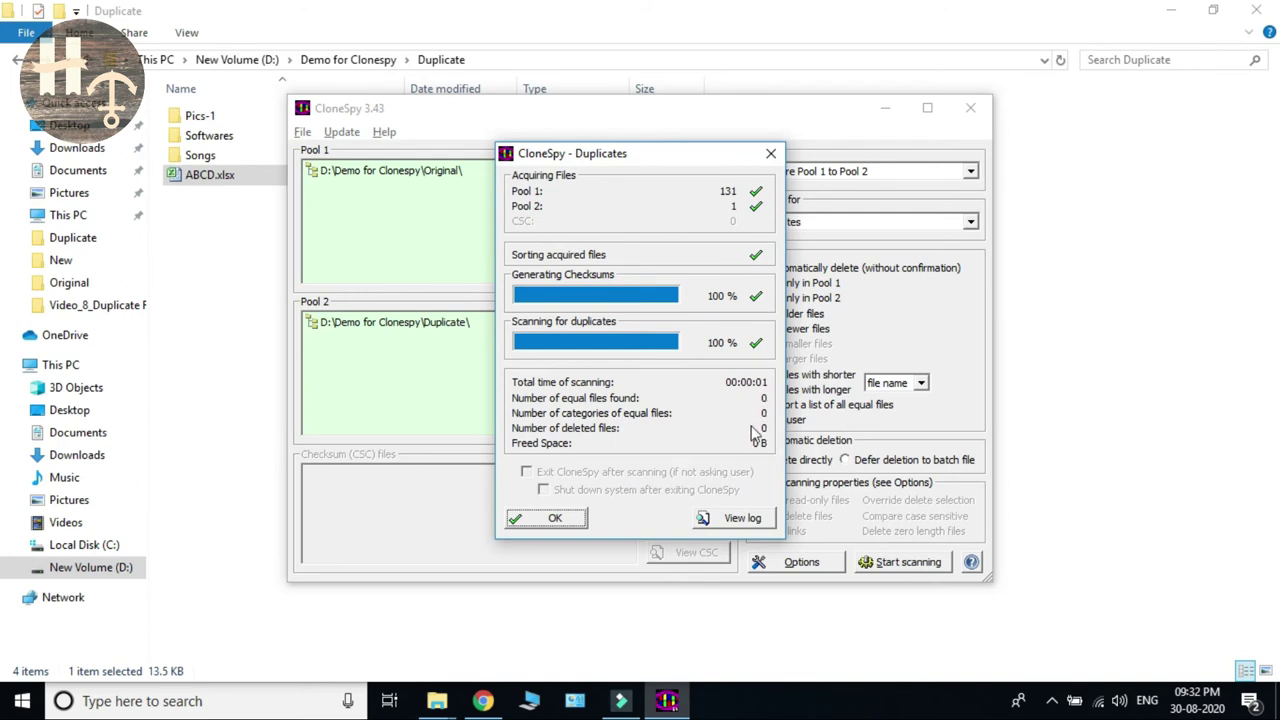
Switch to File Explorer and permanently delete the modified ABCD.xlsx from the Duplicate folder
left_click(243, 263)
left_click(214, 174)
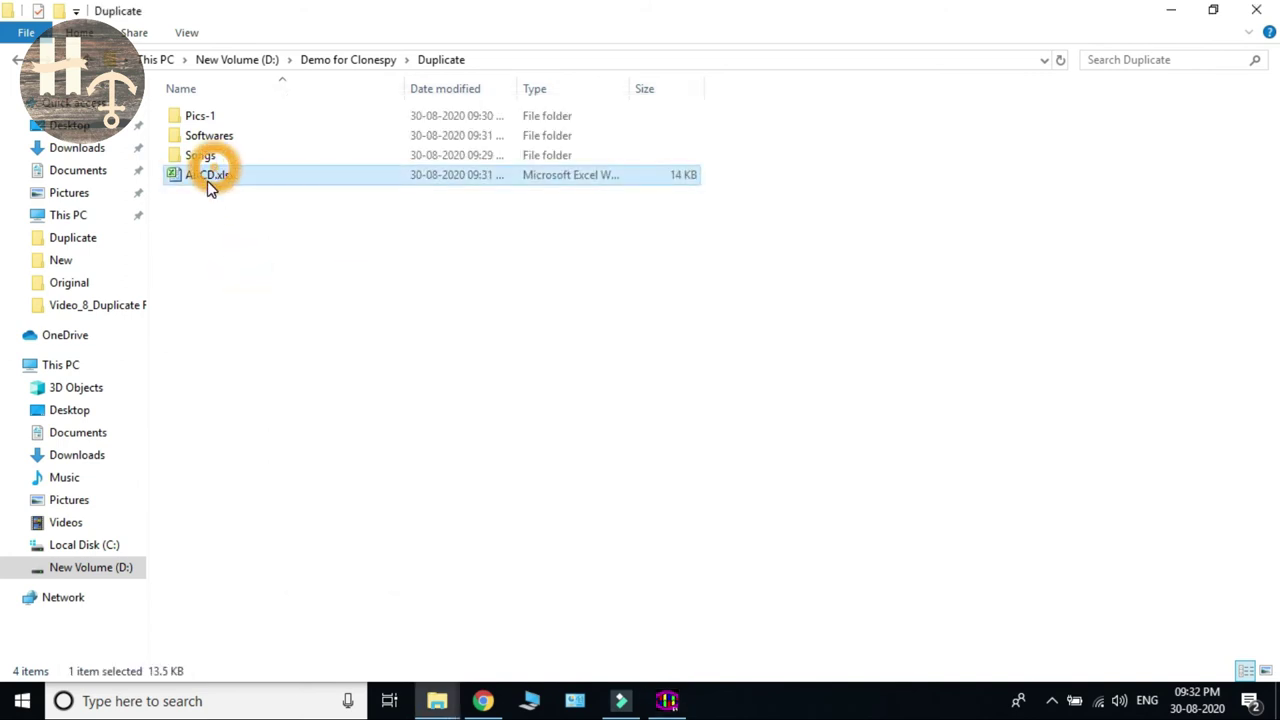
key("shift+Delete")
key("Return")
Copy the unmodified ABCD.xlsx from the Original folder into the Duplicate folder
key("BackSpace")
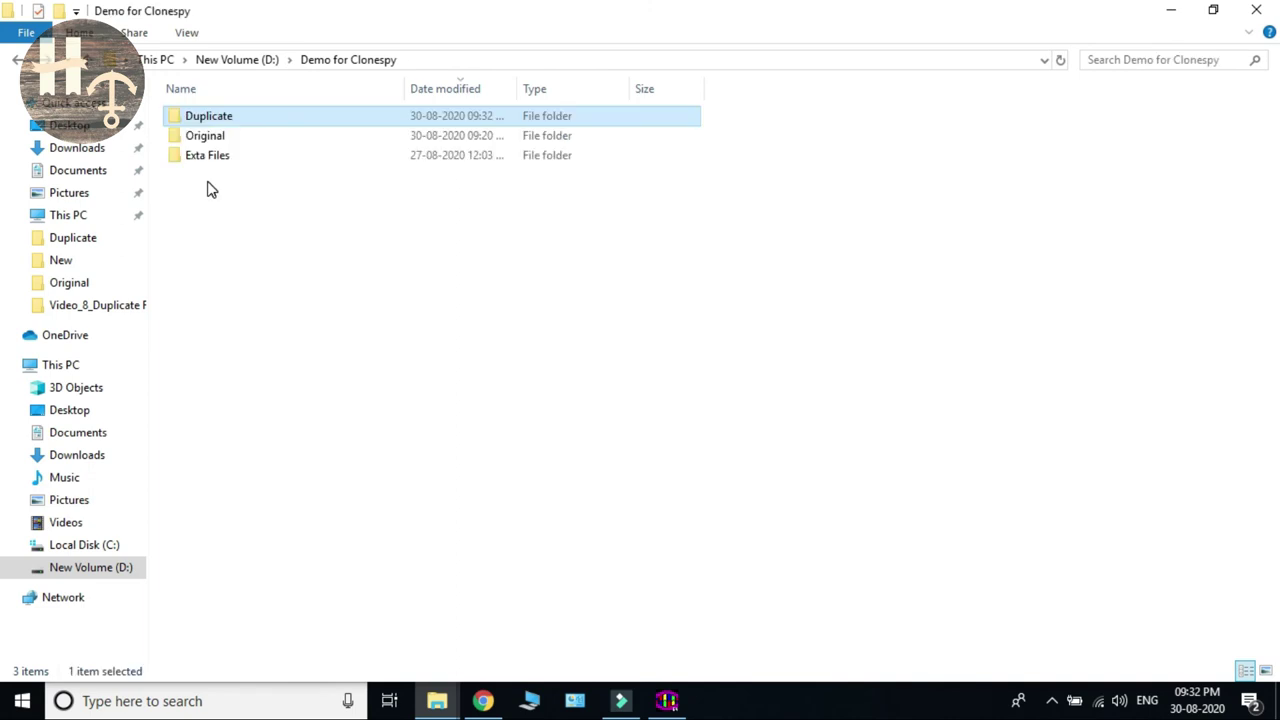
key("Down")
key("Return")
key("Down")
key("Down")
key("Down")
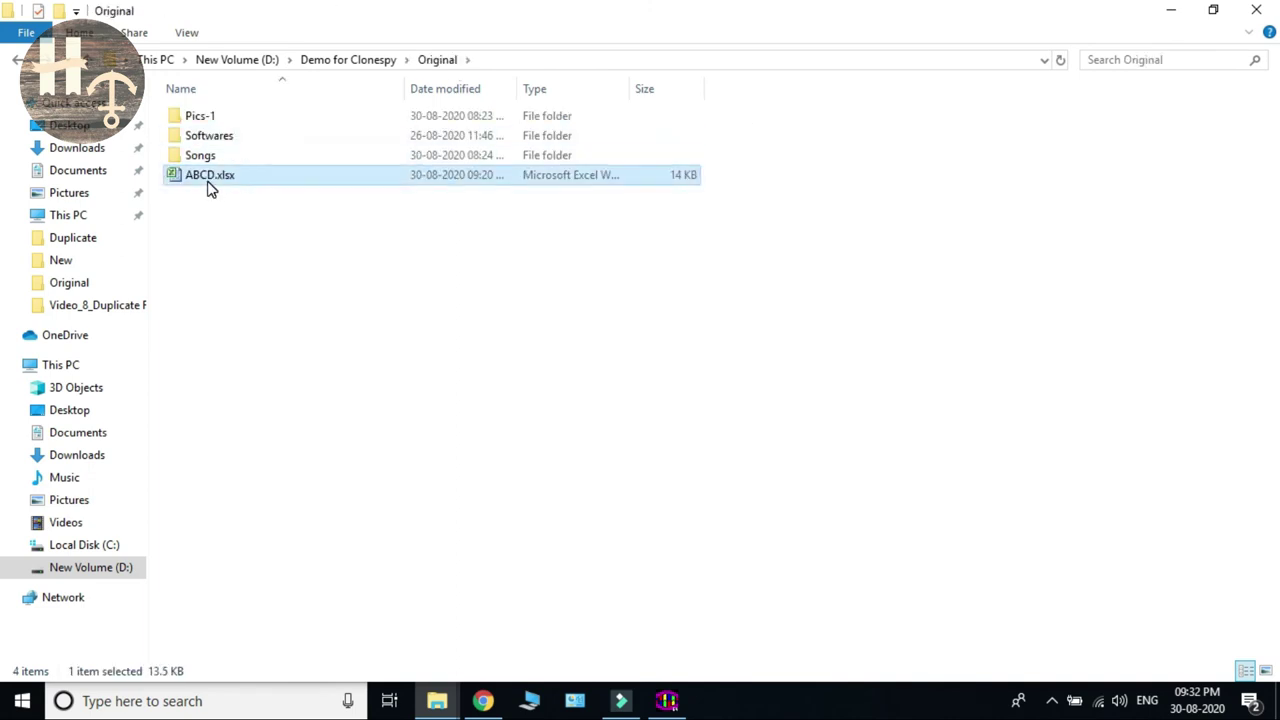
key("BackSpace")
key("Up")
key("Return")
key("ctrl+z")
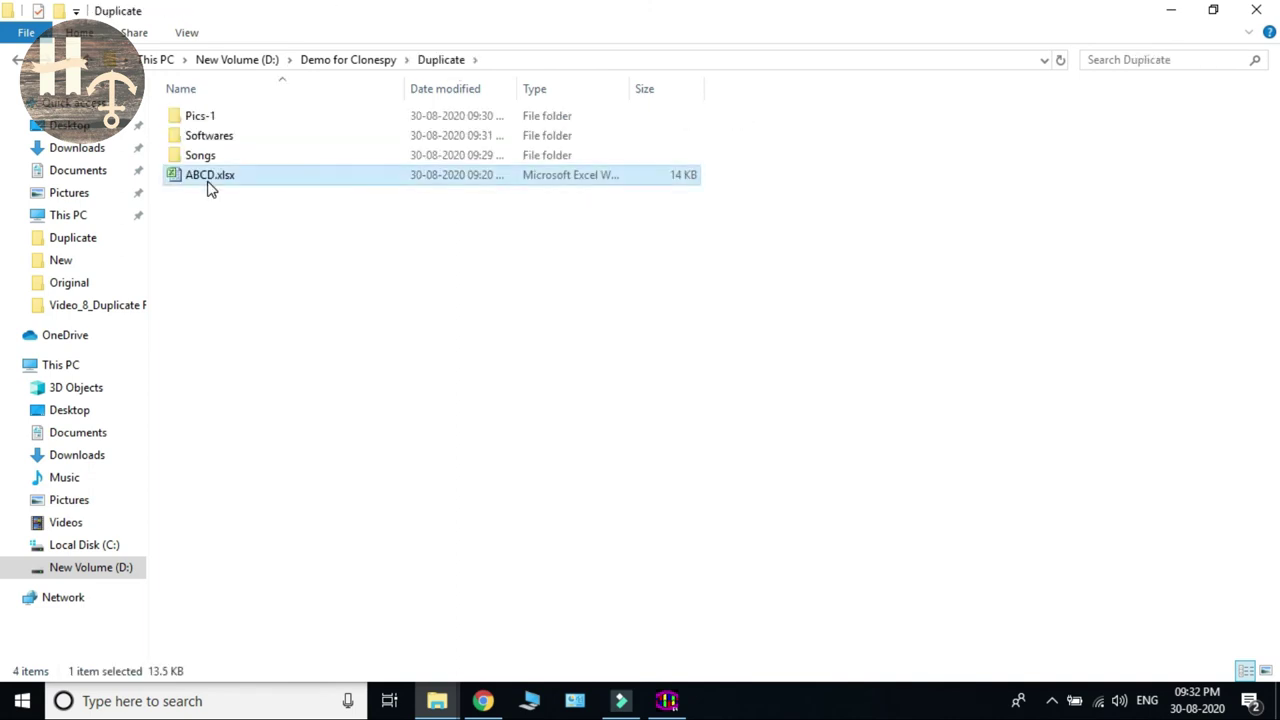
Rename the copied workbook in the Duplicate folder as XYZ.xlsx
key("F2")
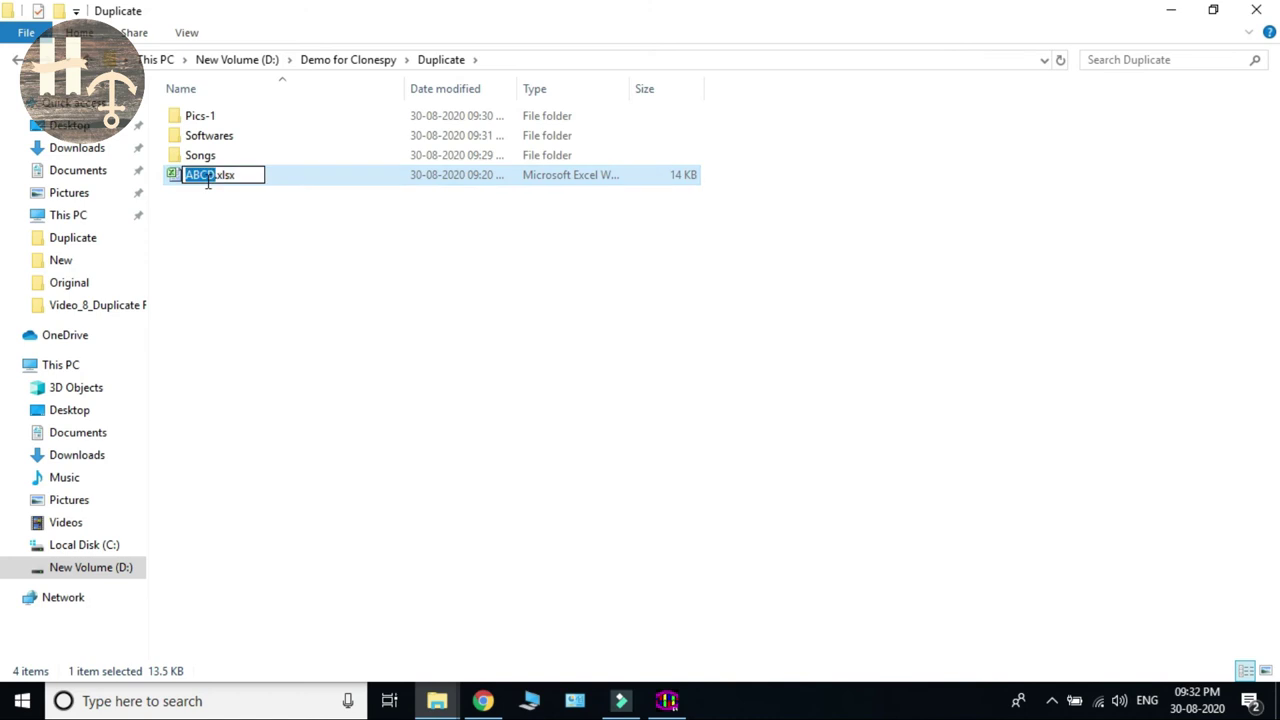
type("XYZ")
left_click(269, 262)
Switch to CloneSpy, dismiss the previous scan results, scan the two pools again, and close the new results
left_click(667, 700)
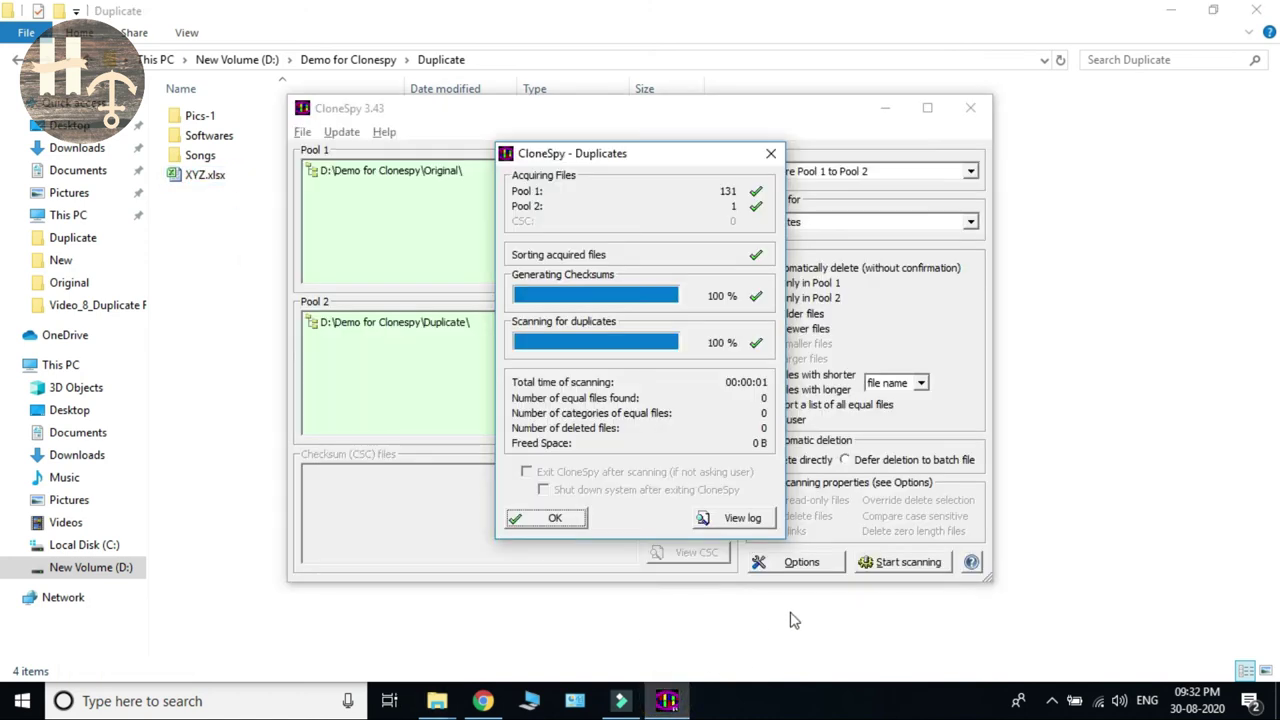
left_click(569, 525)
left_click(906, 561)
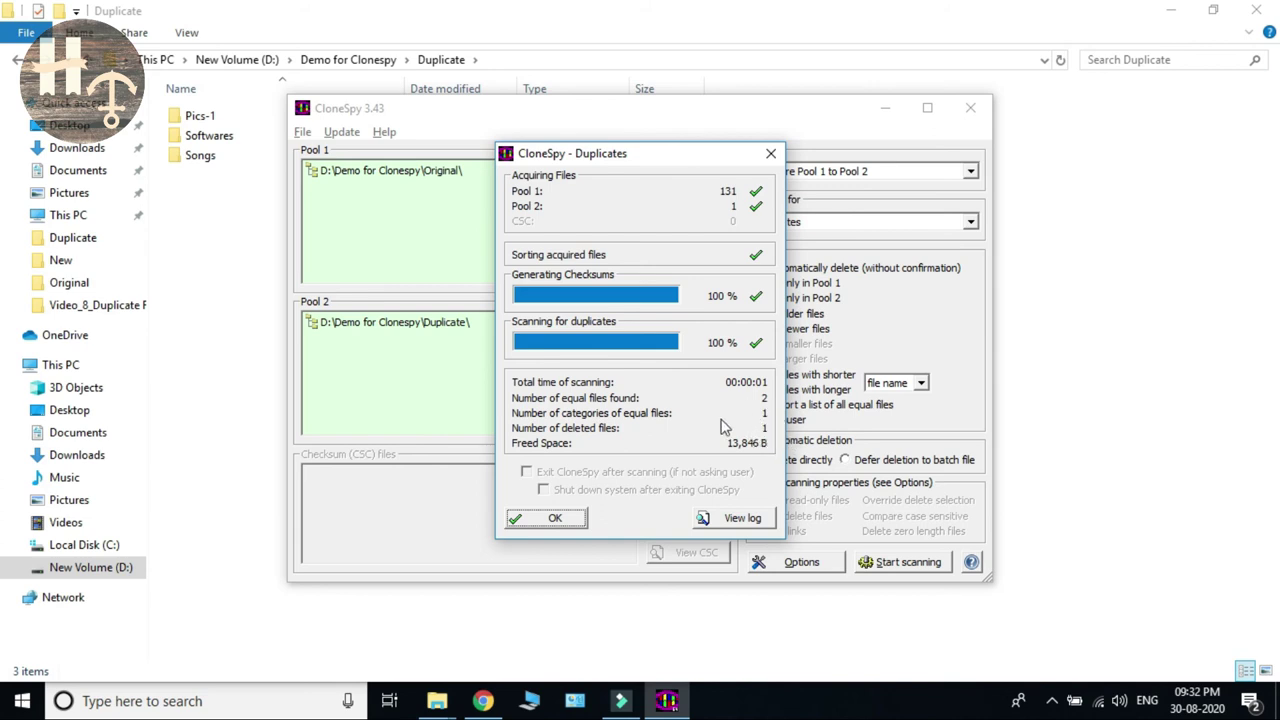
left_click(555, 518)
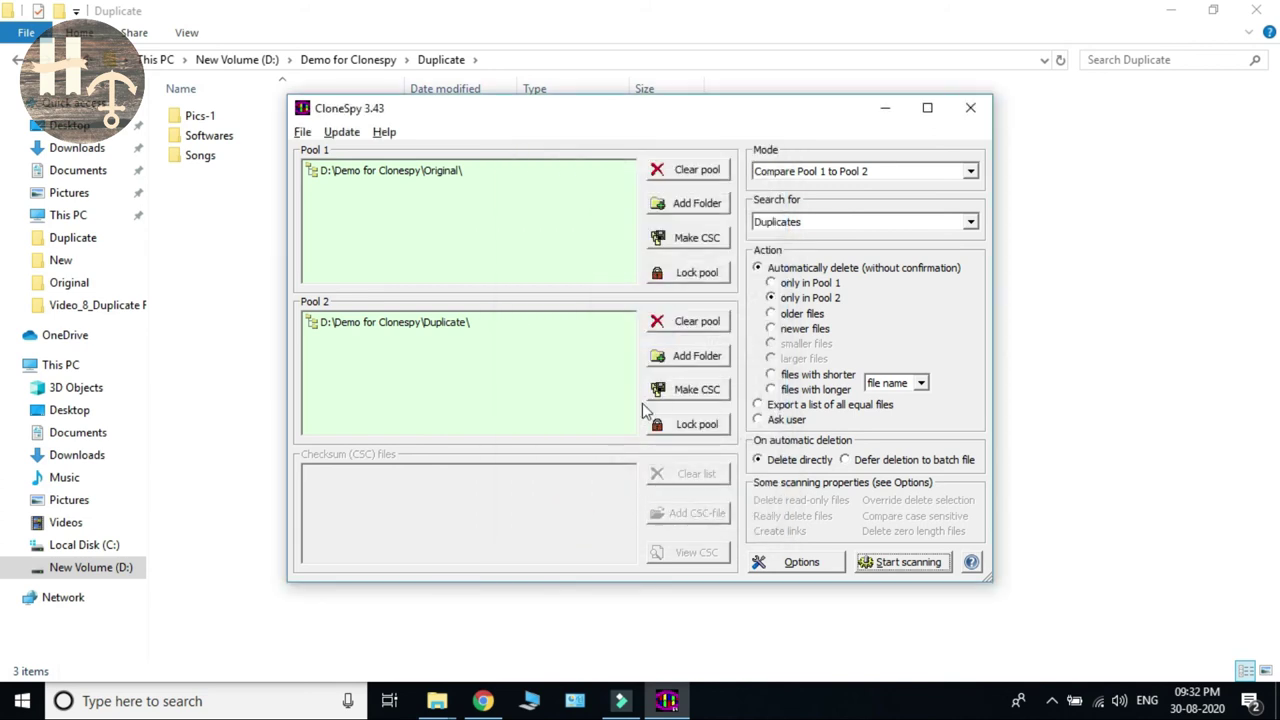